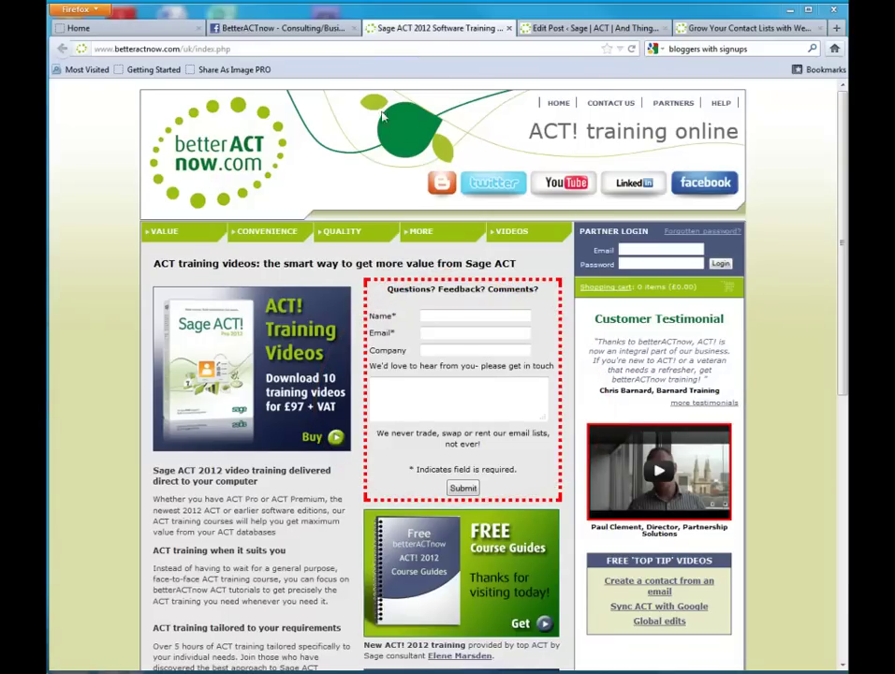
# View the example sign-up forms on the BetterACTnow Facebook page and in the "Grow Your Contact Lists with Web Forms" blog post
pyautogui.click(304, 29)
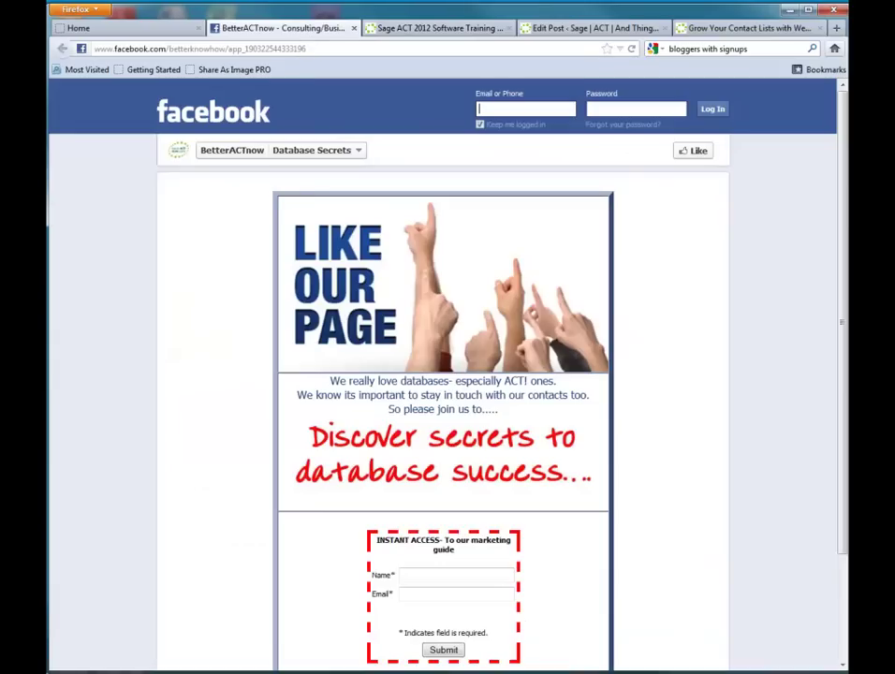
pyautogui.scroll(-2, 609, 609)
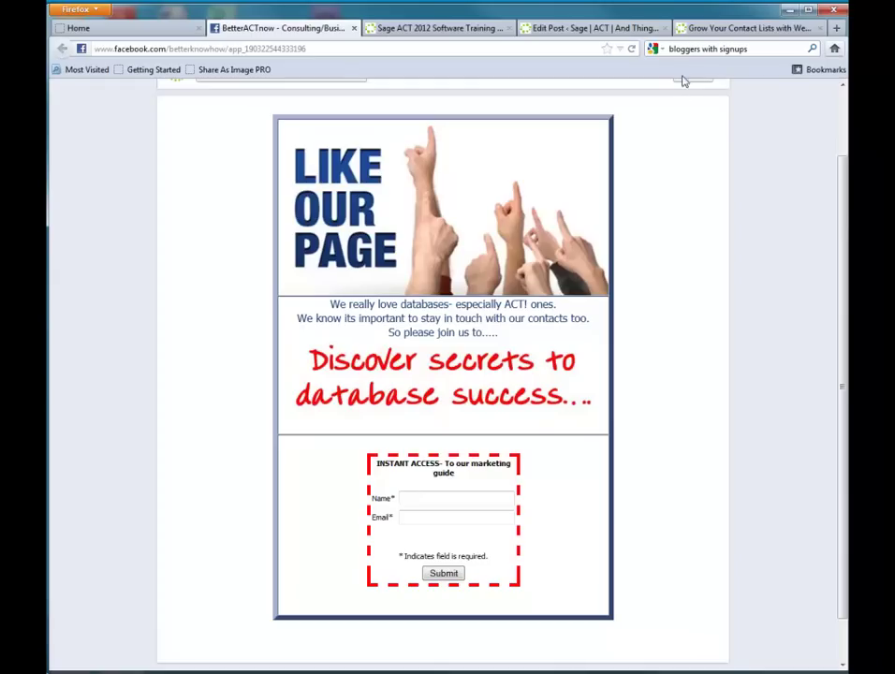
pyautogui.click(709, 32)
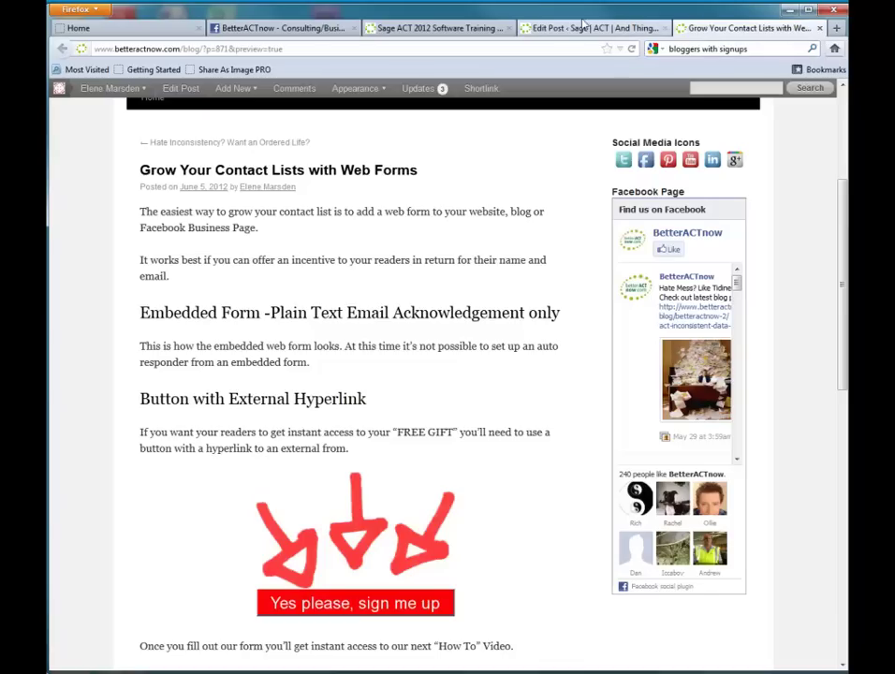
# Switch to Sage E-marketing, start a new survey and name it WebForm
pyautogui.click(146, 31)
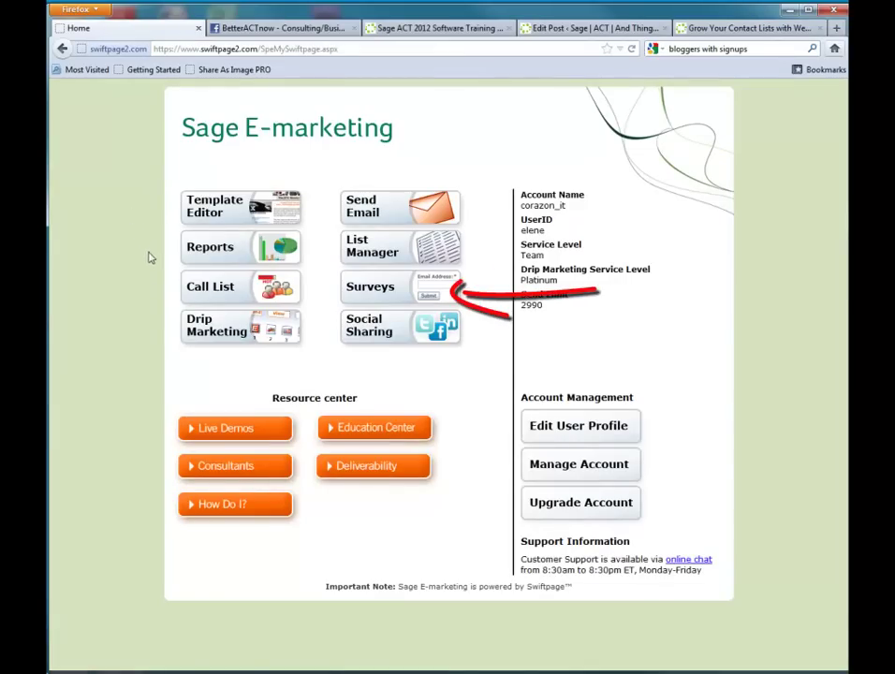
pyautogui.click(378, 294)
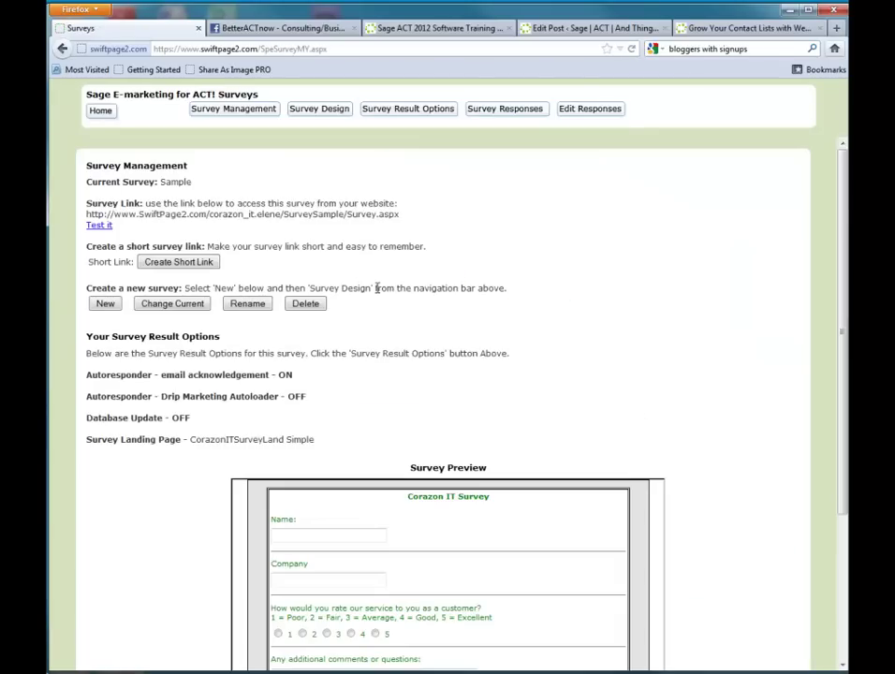
pyautogui.click(106, 303)
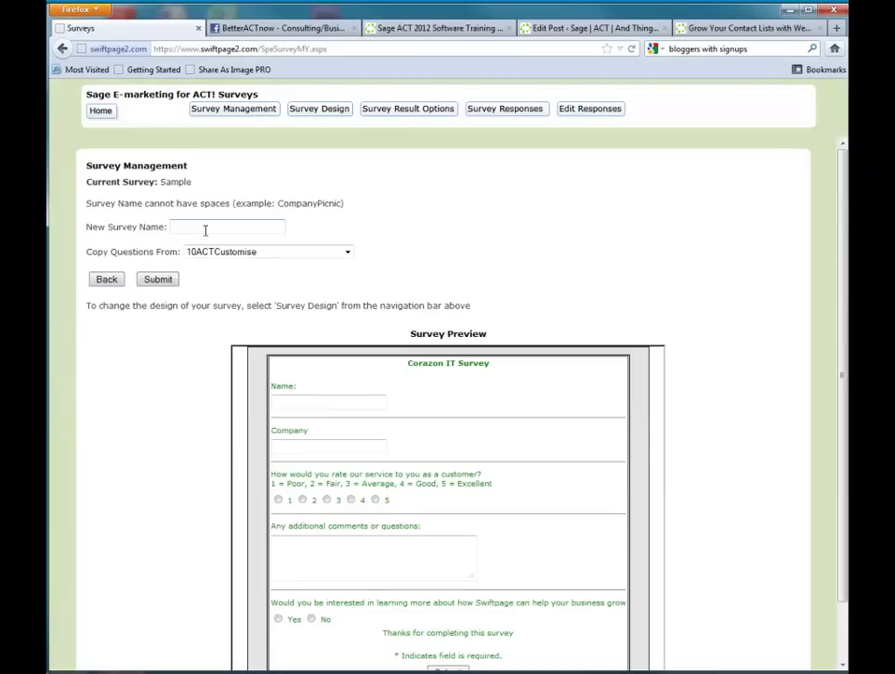
pyautogui.write('w')
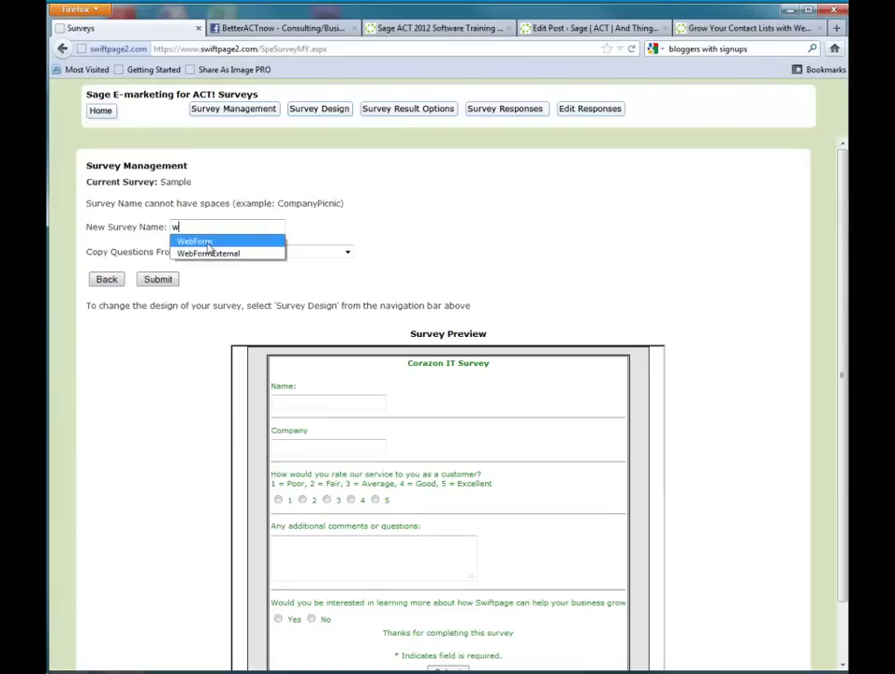
pyautogui.click(264, 243)
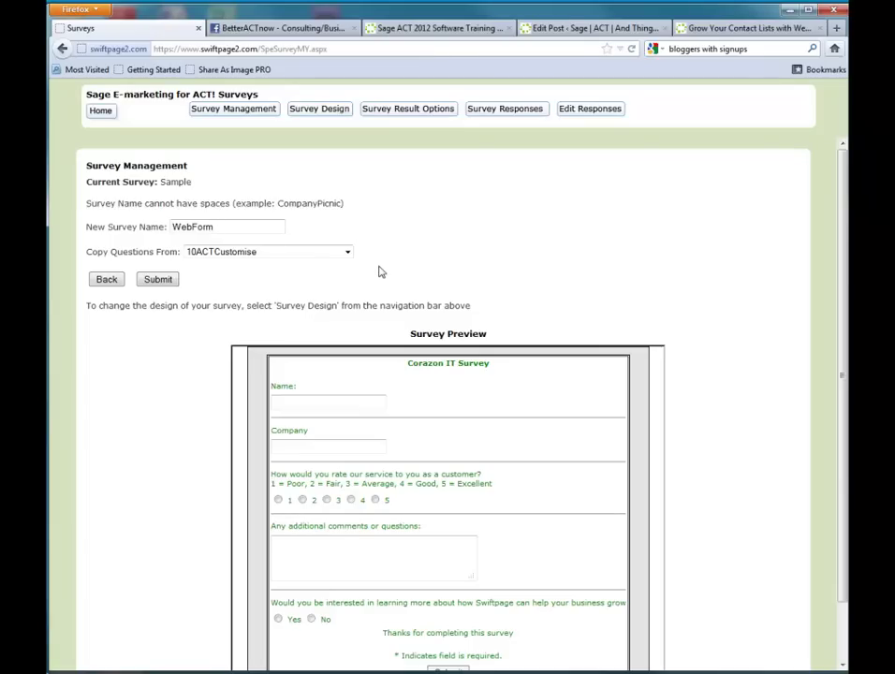
# Copy the new survey's questions from SpListBuilder and submit it
pyautogui.click(346, 252)
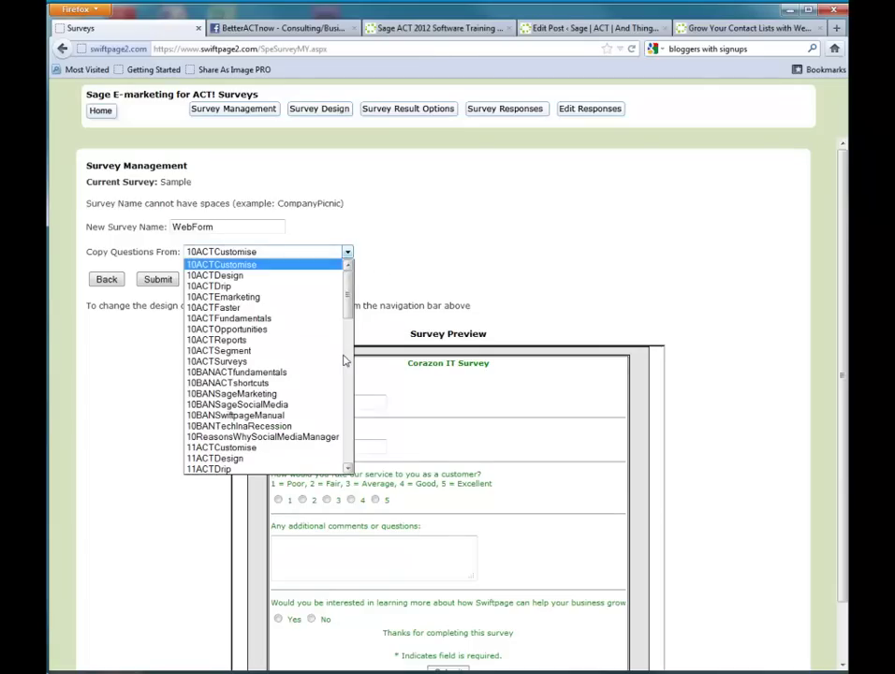
pyautogui.moveTo(344, 319); pyautogui.dragTo(343, 431)
pyautogui.scroll(-4, 319, 457)
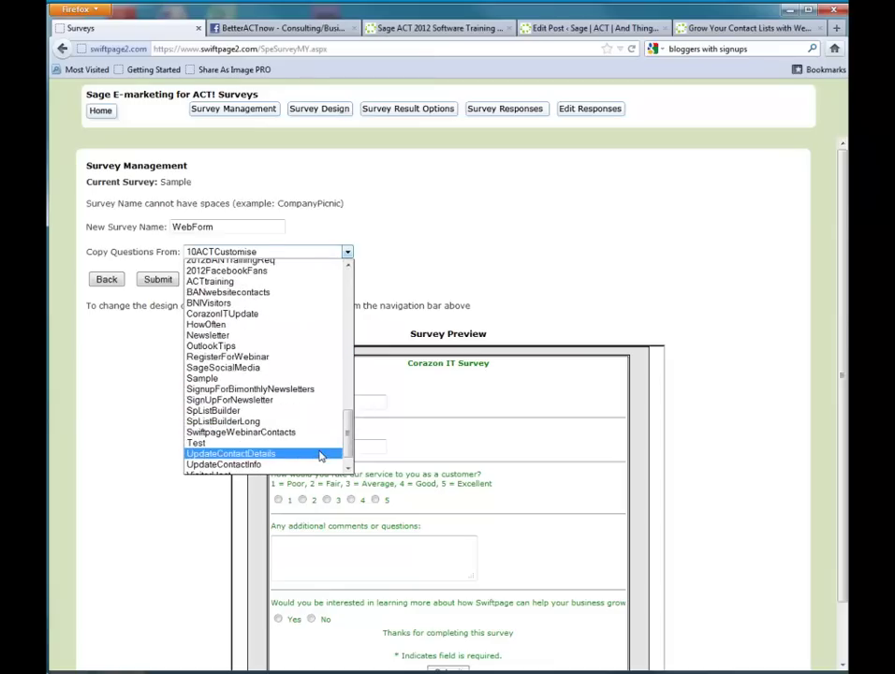
pyautogui.click(225, 404)
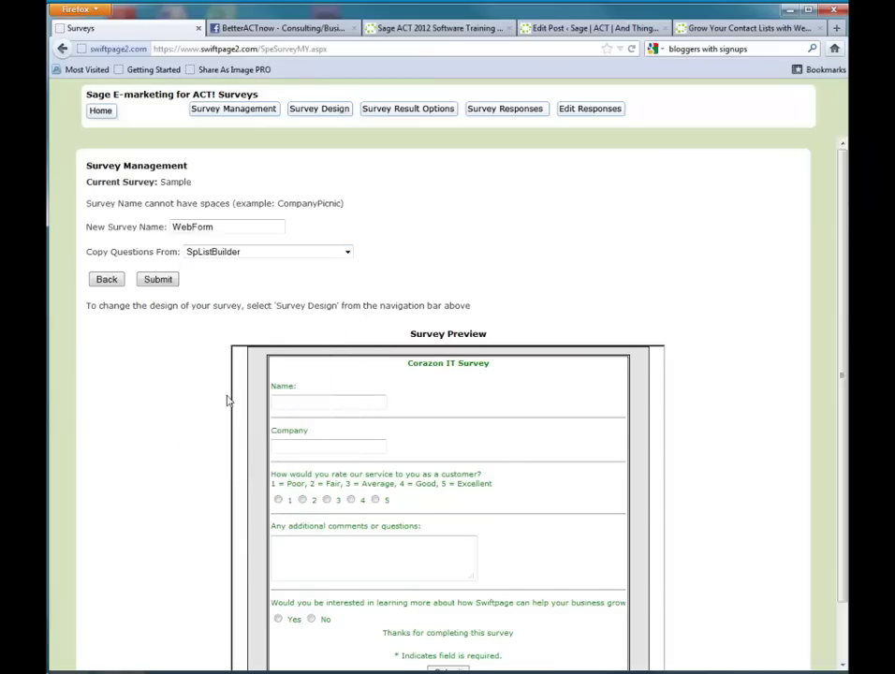
pyautogui.click(161, 282)
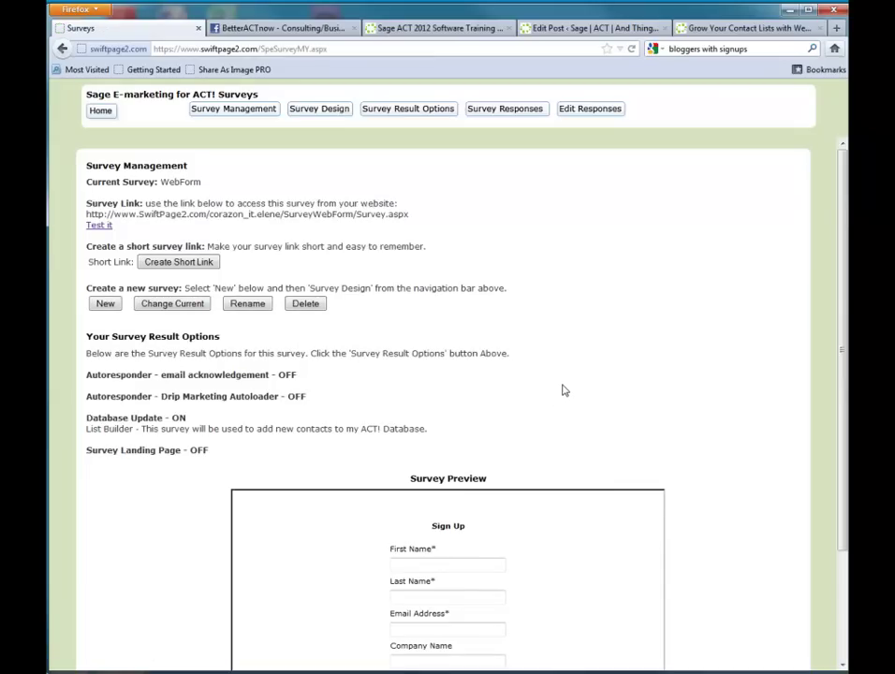
# Delete the Last Name, Company Name and Phone Number questions from the WebForm survey design
pyautogui.click(315, 110)
pyautogui.click(241, 237)
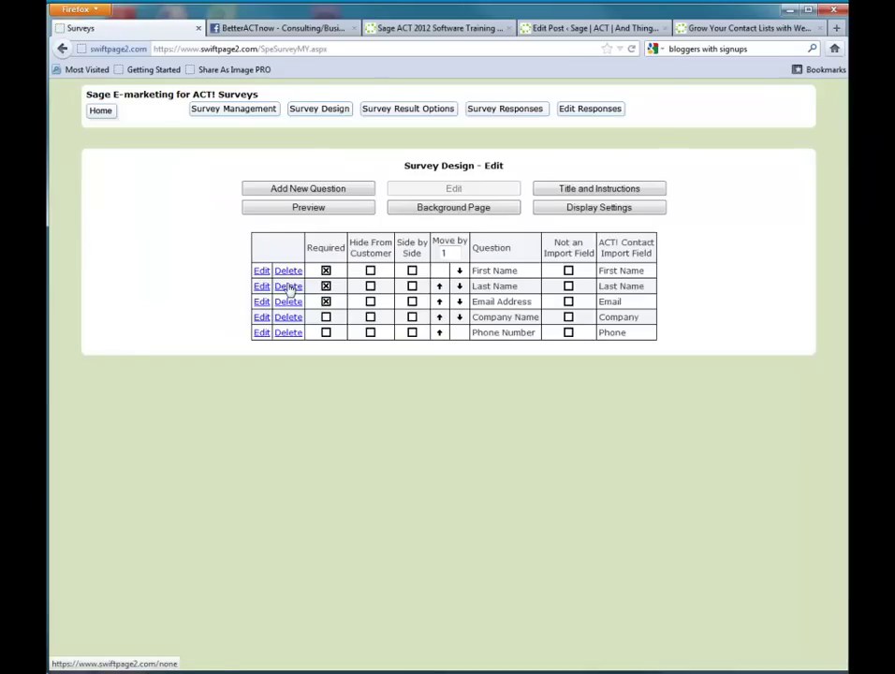
pyautogui.click(290, 287)
pyautogui.click(444, 319)
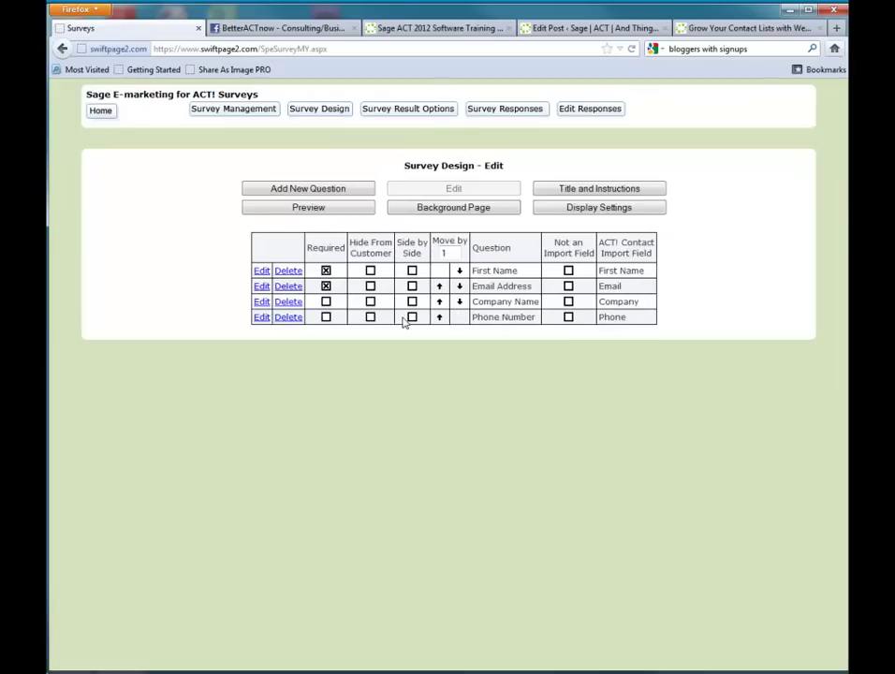
pyautogui.click(292, 301)
pyautogui.click(443, 320)
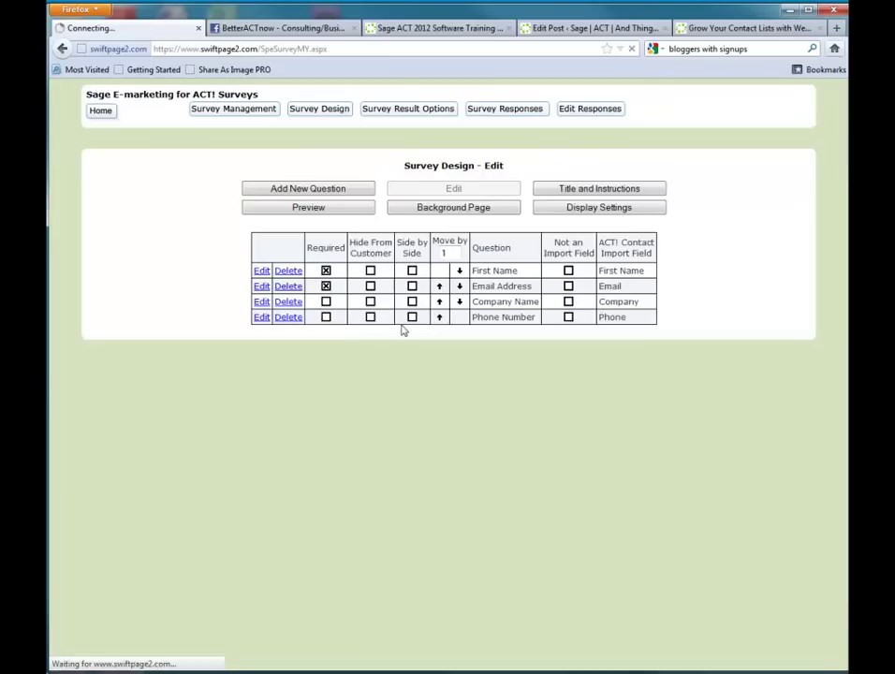
pyautogui.click(290, 301)
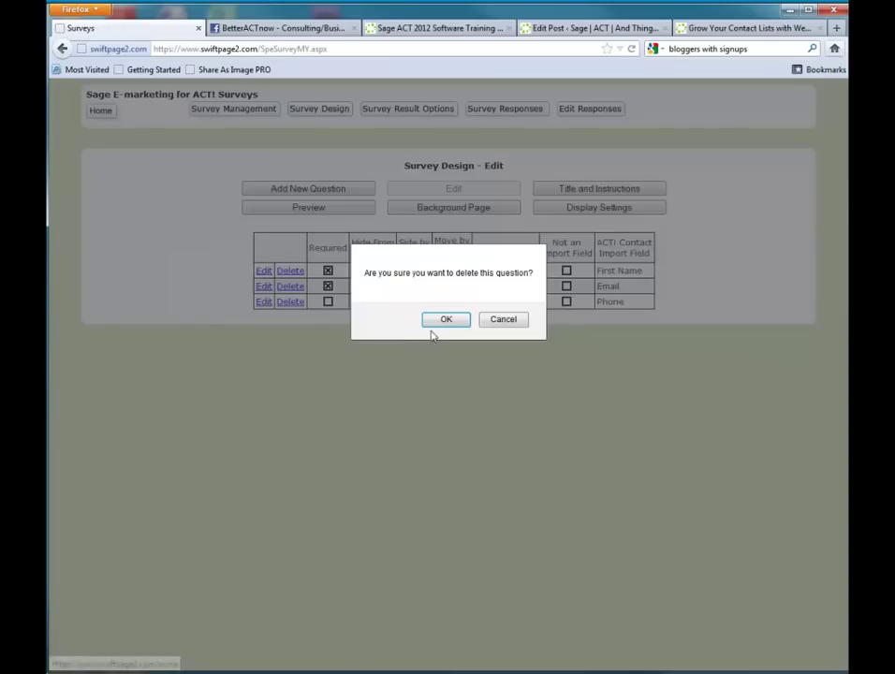
pyautogui.click(447, 324)
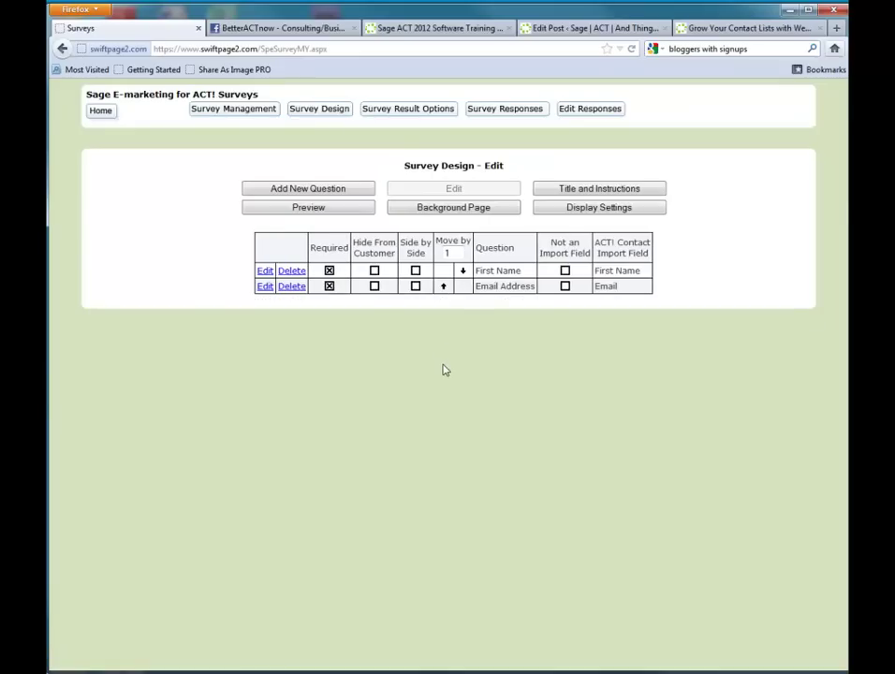
# Add a short fill in the blank question "Referred By" with the default answer "Blog Post"
pyautogui.click(306, 191)
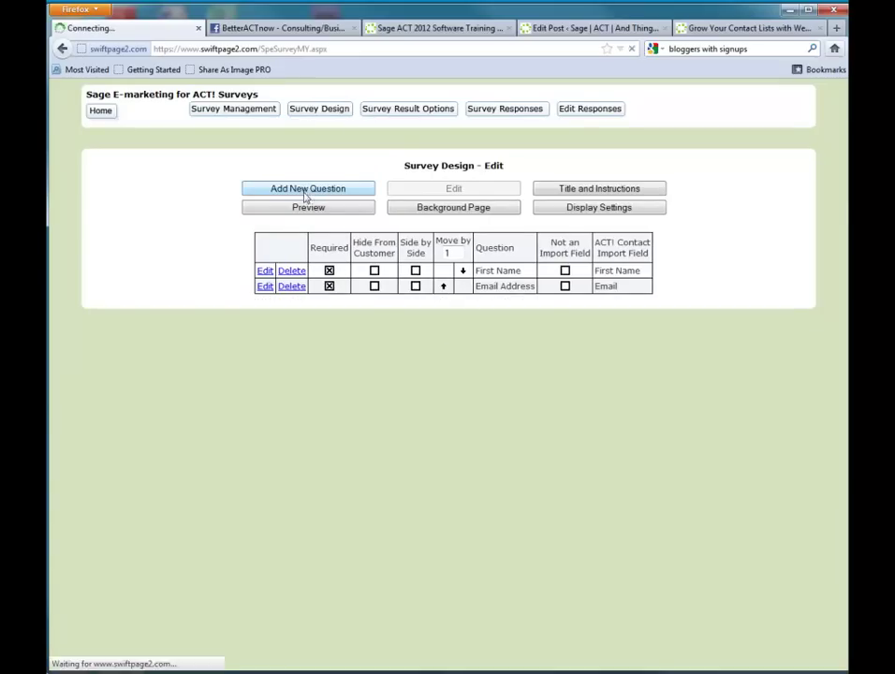
pyautogui.click(283, 258)
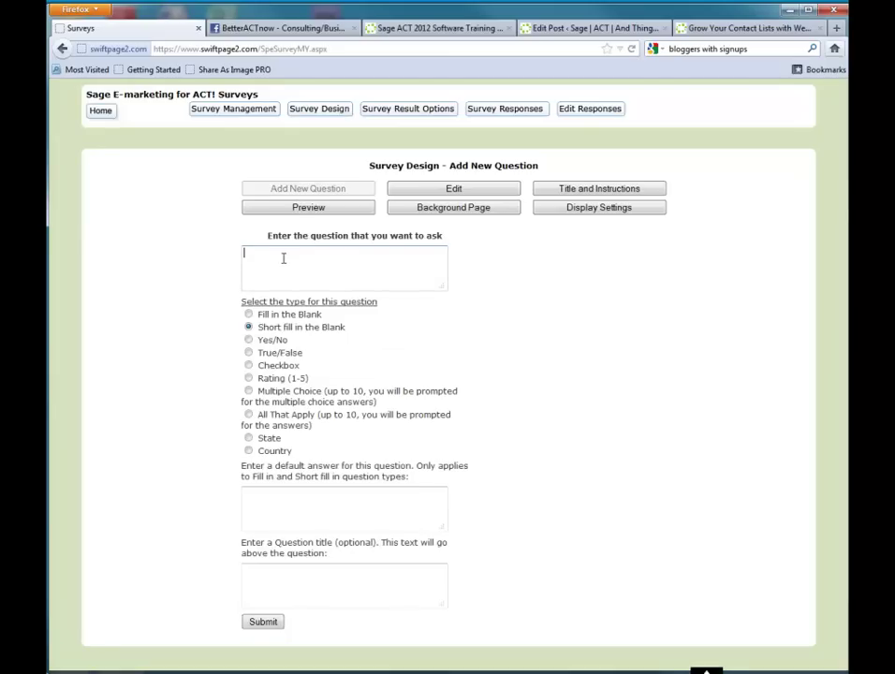
pyautogui.write('Referred By')
pyautogui.click(280, 499)
pyautogui.write('Blog Post')
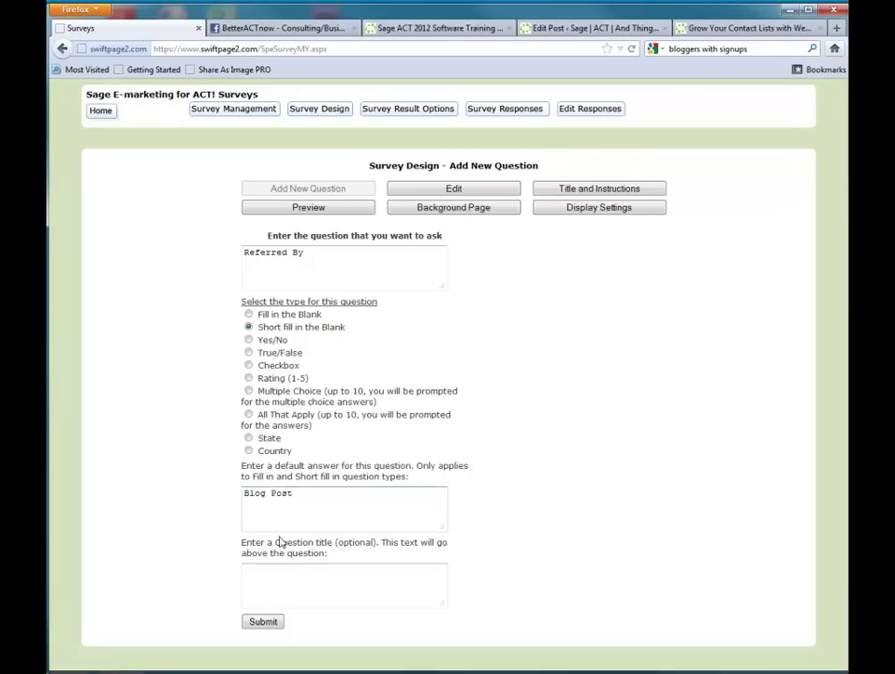
pyautogui.click(272, 622)
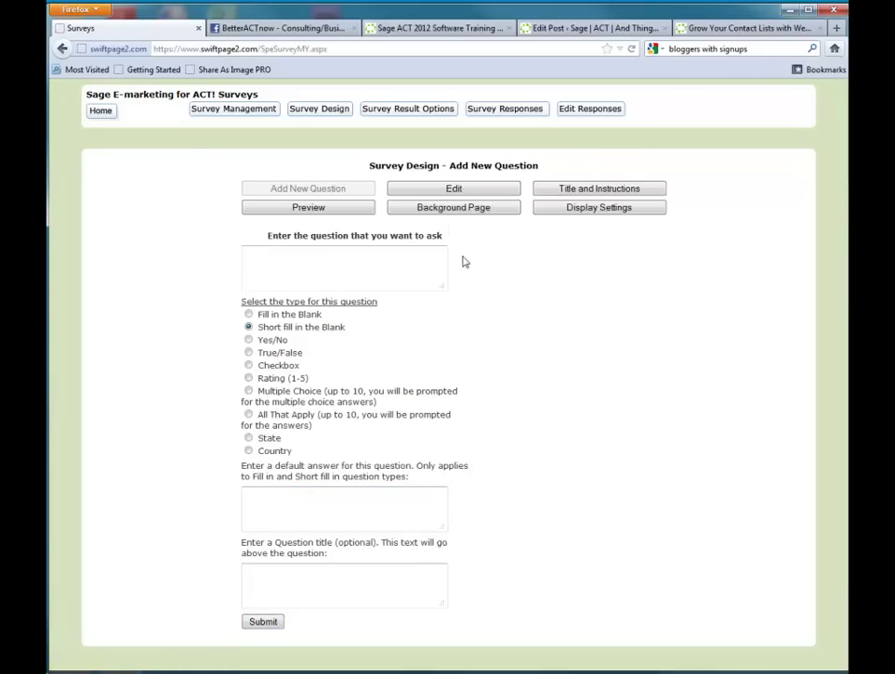
# Set the First Name and Email Address questions to side by side and hide the Referred By question from the customer
pyautogui.click(453, 191)
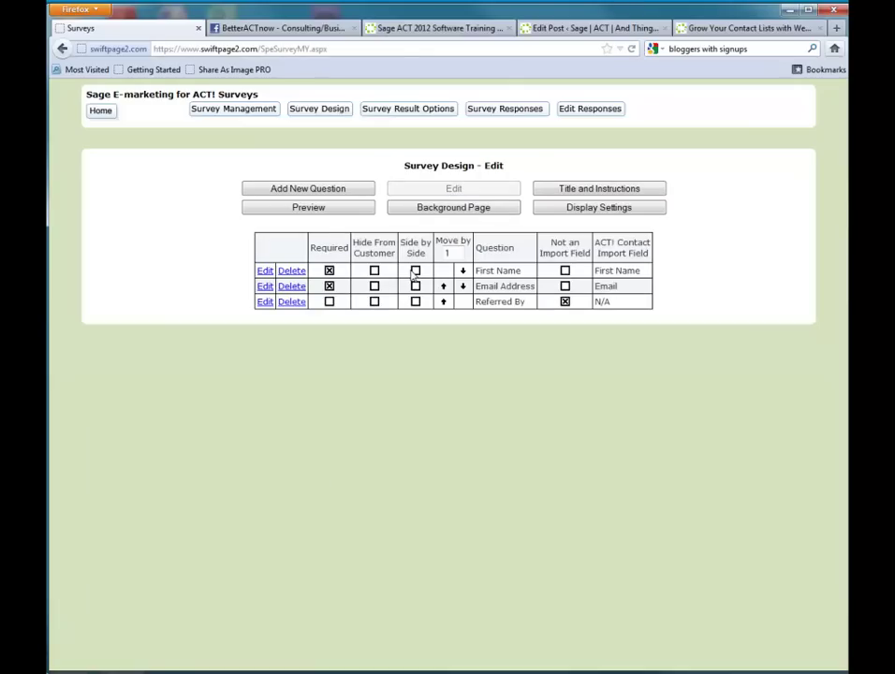
pyautogui.click(415, 271)
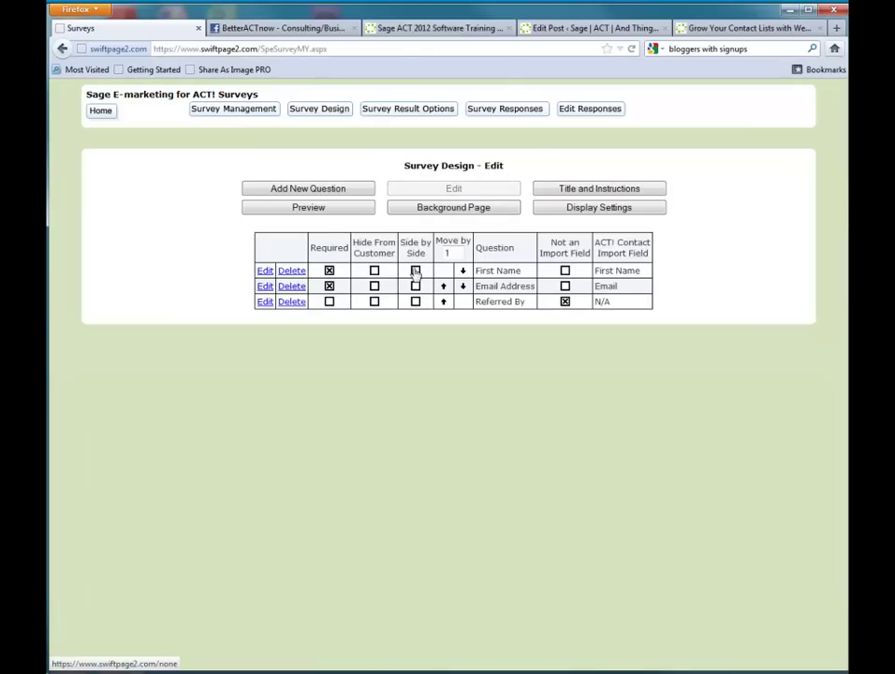
pyautogui.click(417, 287)
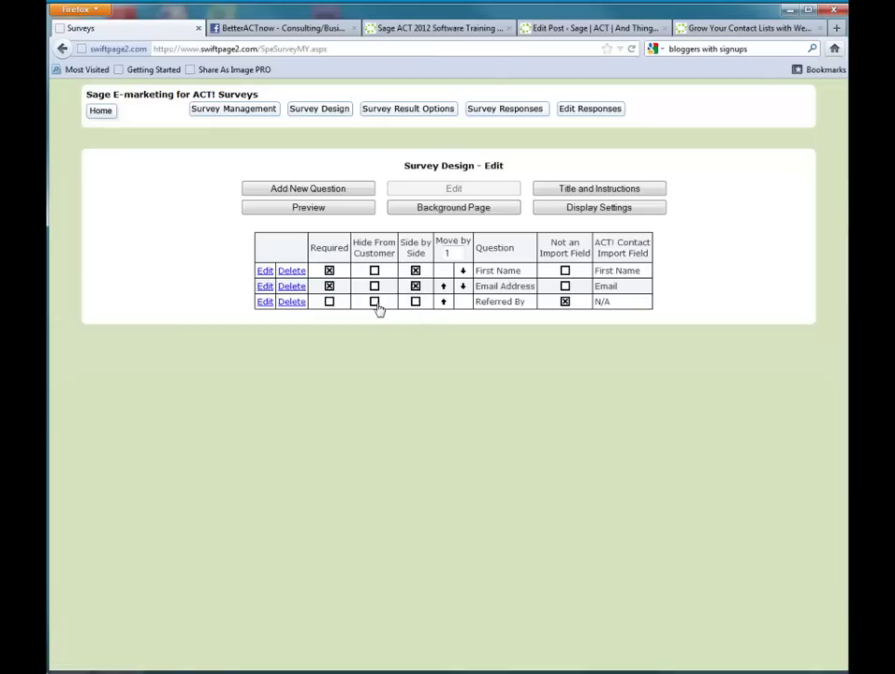
pyautogui.click(373, 301)
# Change the survey title to "Yes please, I’d like you to keep in touch" and open the survey's display settings
pyautogui.click(572, 192)
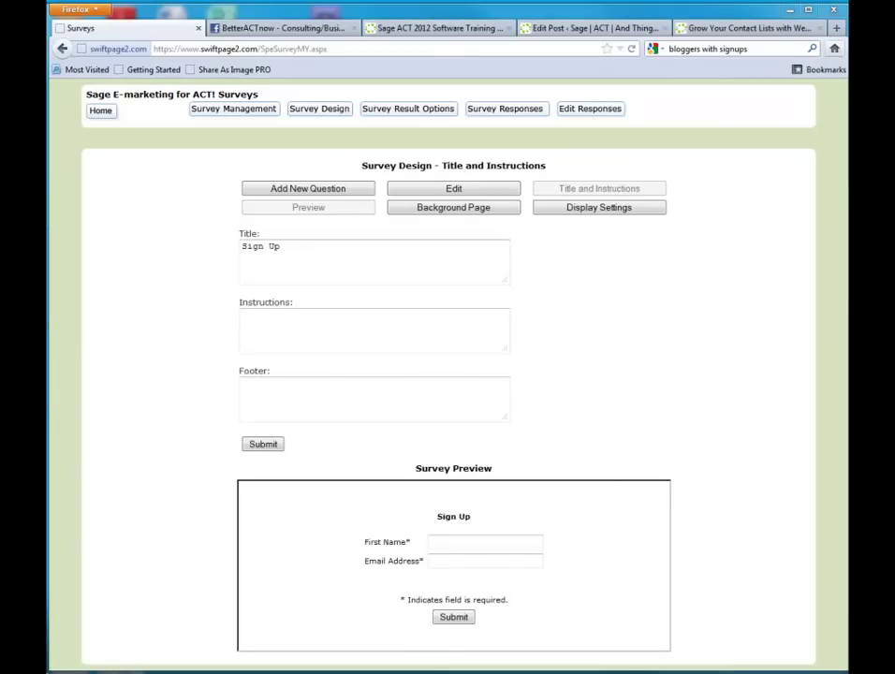
pyautogui.moveTo(289, 253); pyautogui.dragTo(196, 243)
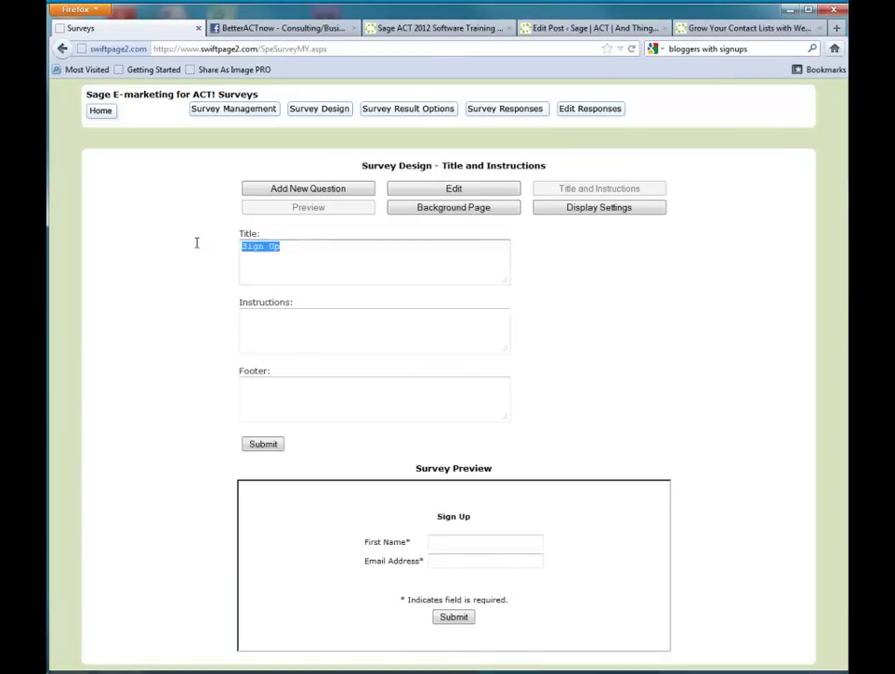
pyautogui.write('Yes please, I’d like you to keep in touch')
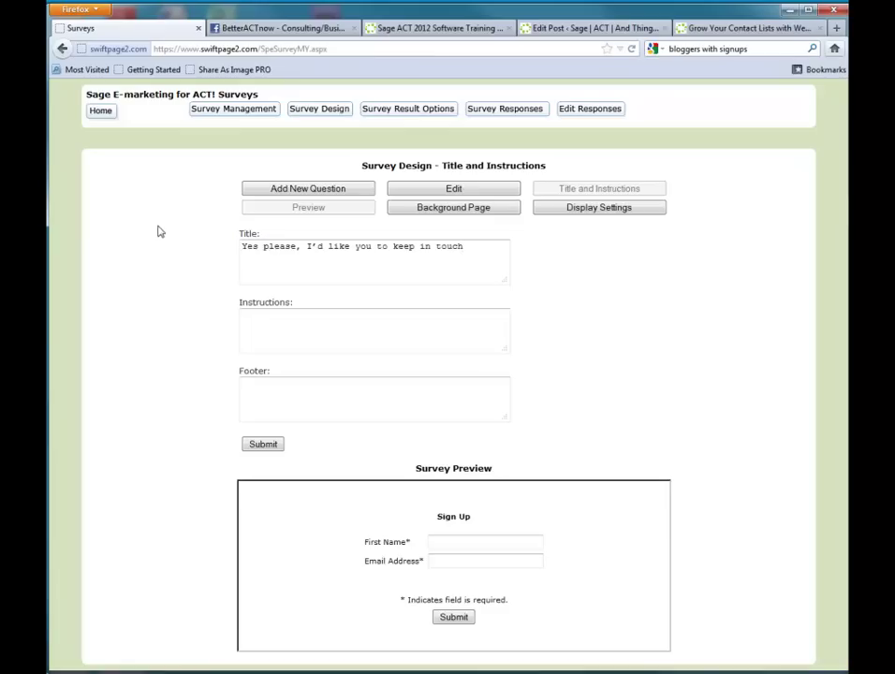
pyautogui.click(263, 441)
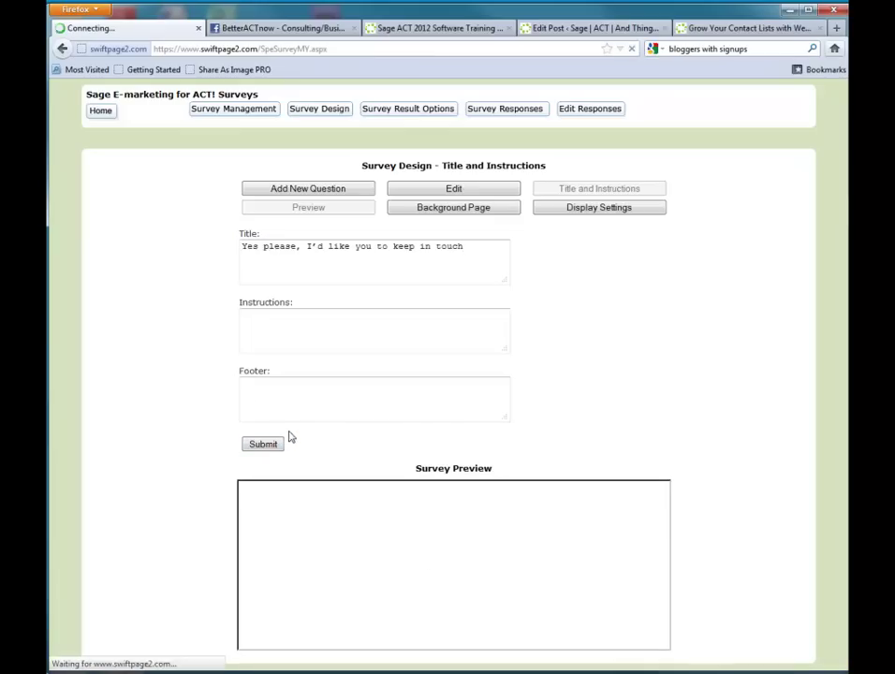
pyautogui.click(597, 208)
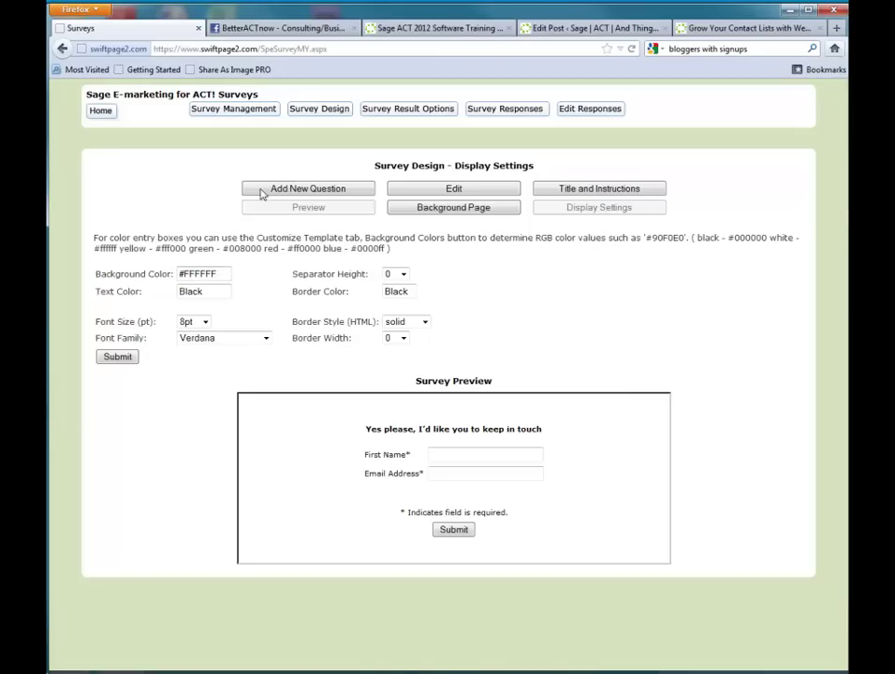
# Submit the survey result options with email acknowledgement, List Builder database update of type Act, and survey landing page enabled
pyautogui.click(390, 114)
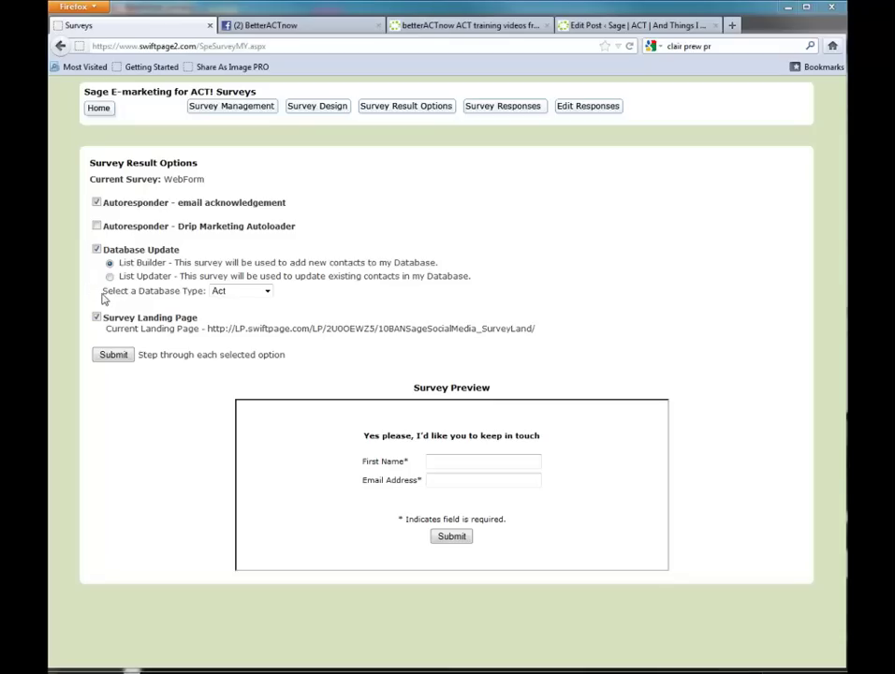
pyautogui.click(266, 292)
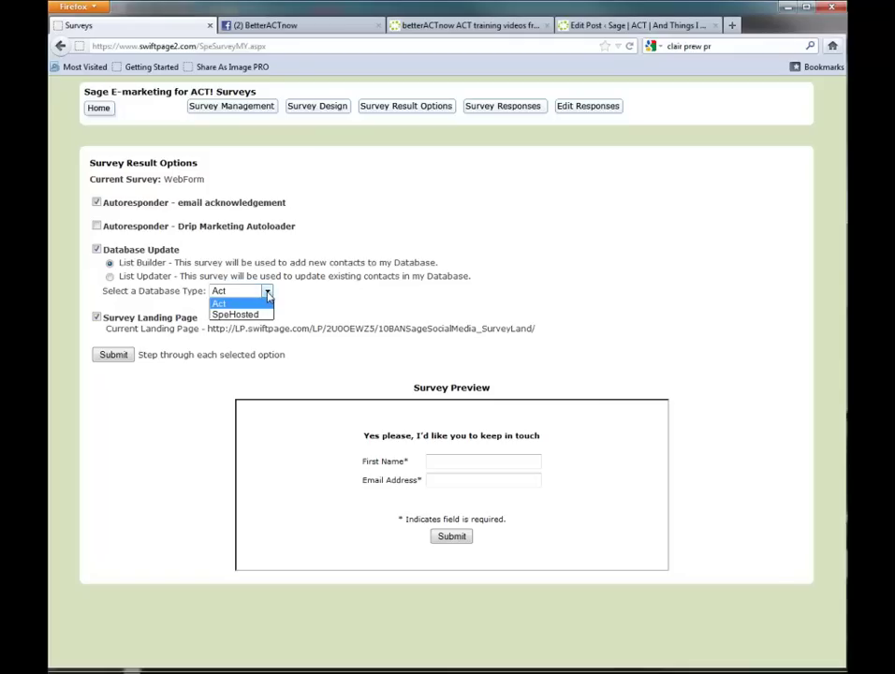
pyautogui.click(314, 308)
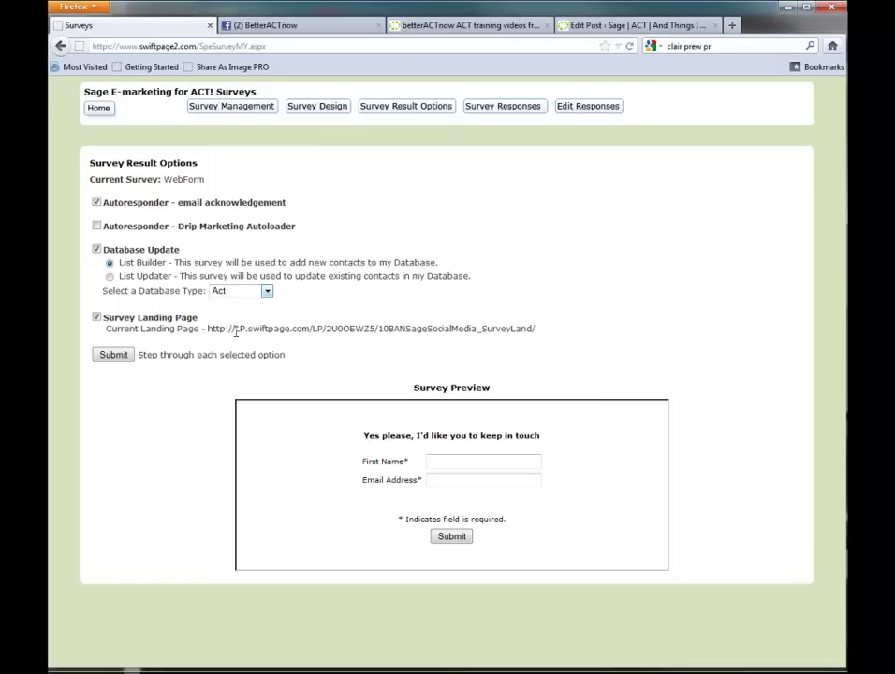
pyautogui.click(112, 356)
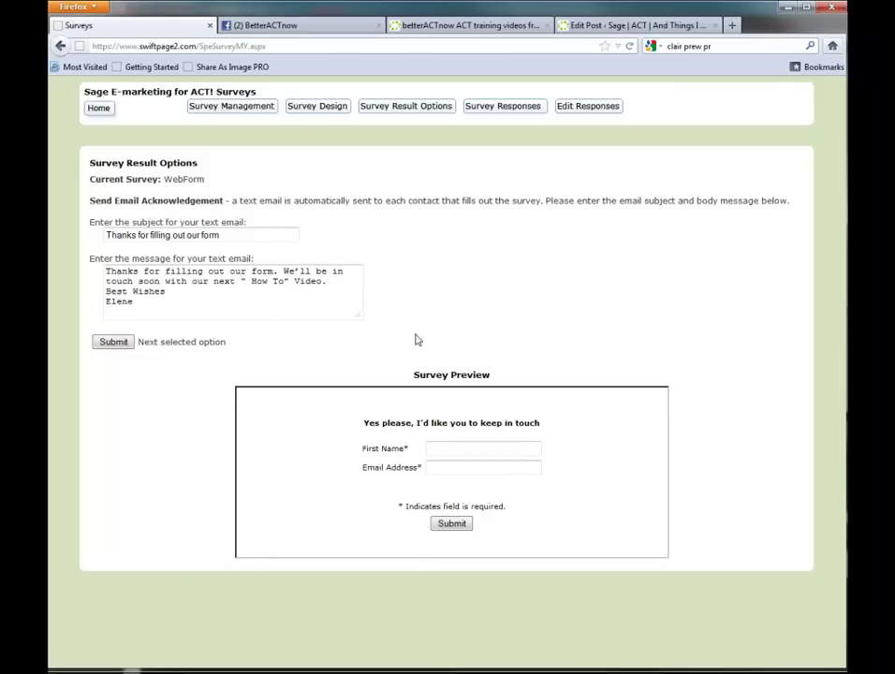
# Submit the acknowledgement email text, then map the Referred By question to the Referred By database field and submit the mapping
pyautogui.click(113, 343)
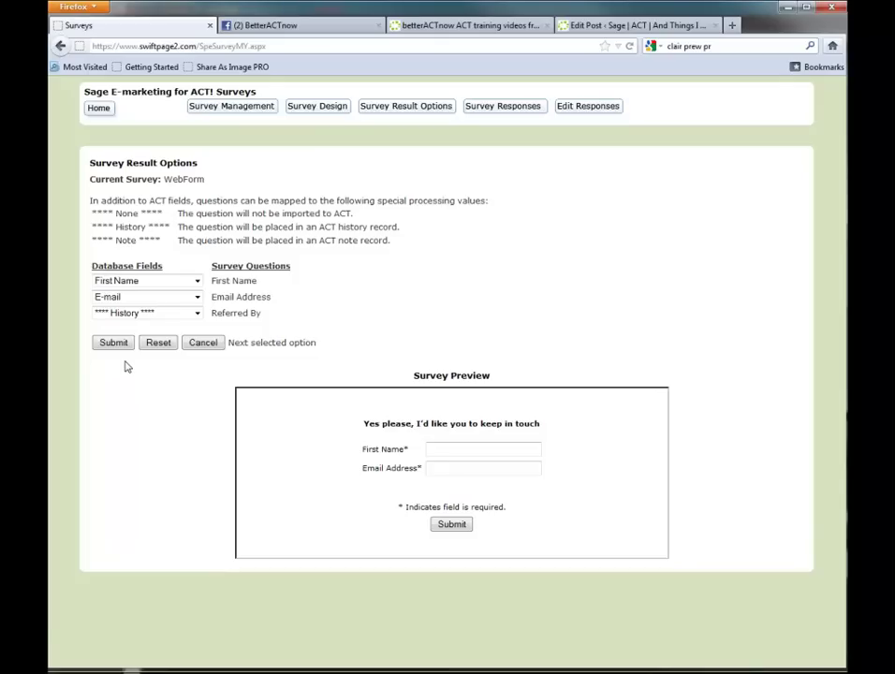
pyautogui.click(197, 314)
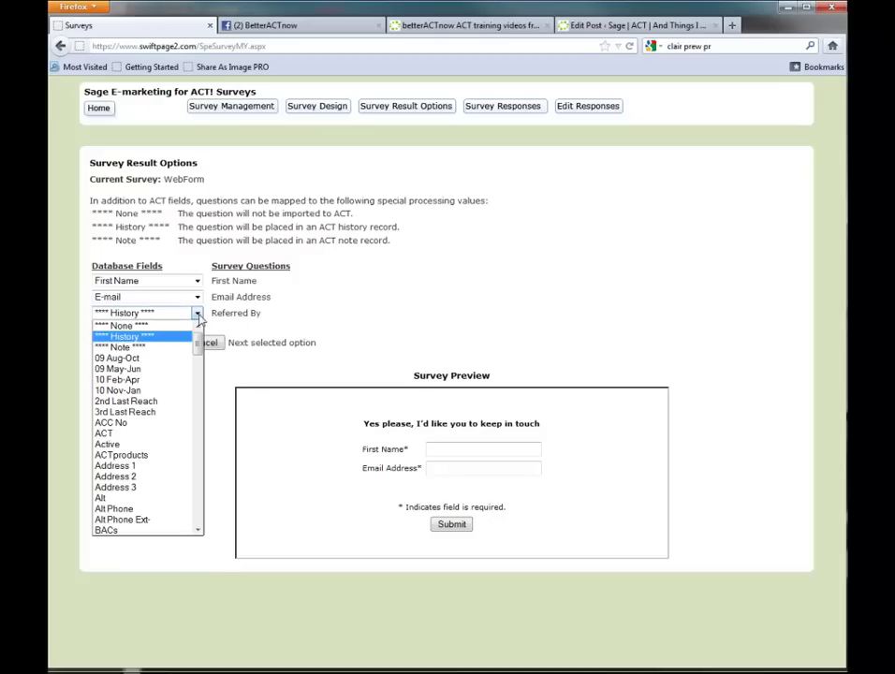
pyautogui.moveTo(196, 349); pyautogui.dragTo(181, 475)
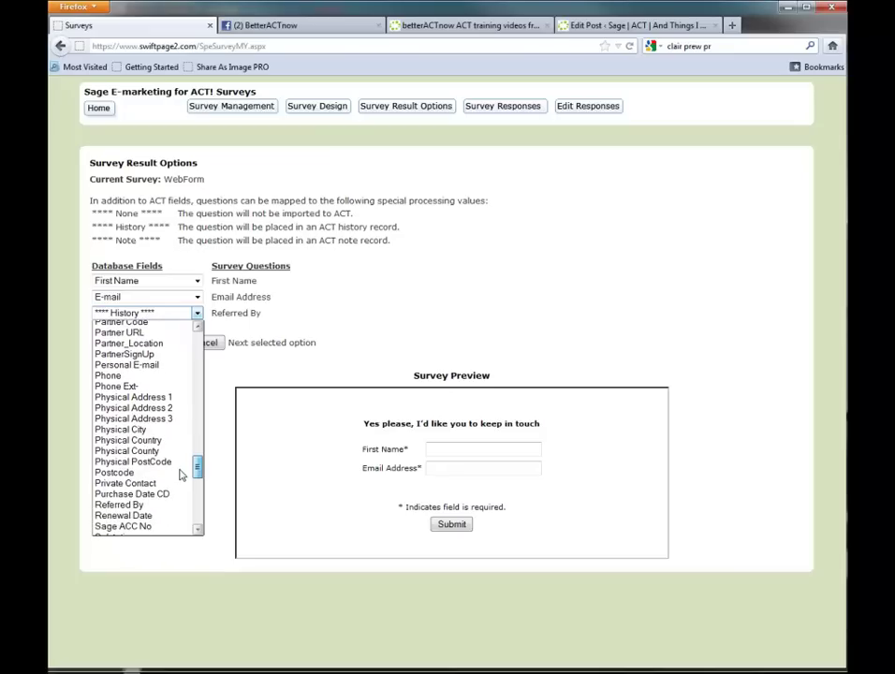
pyautogui.click(126, 505)
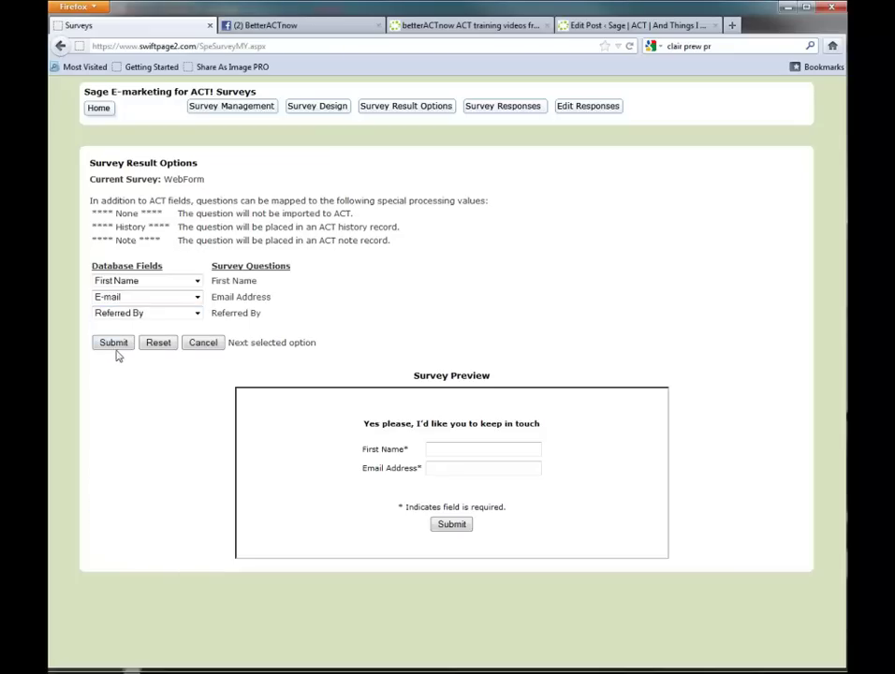
pyautogui.click(115, 346)
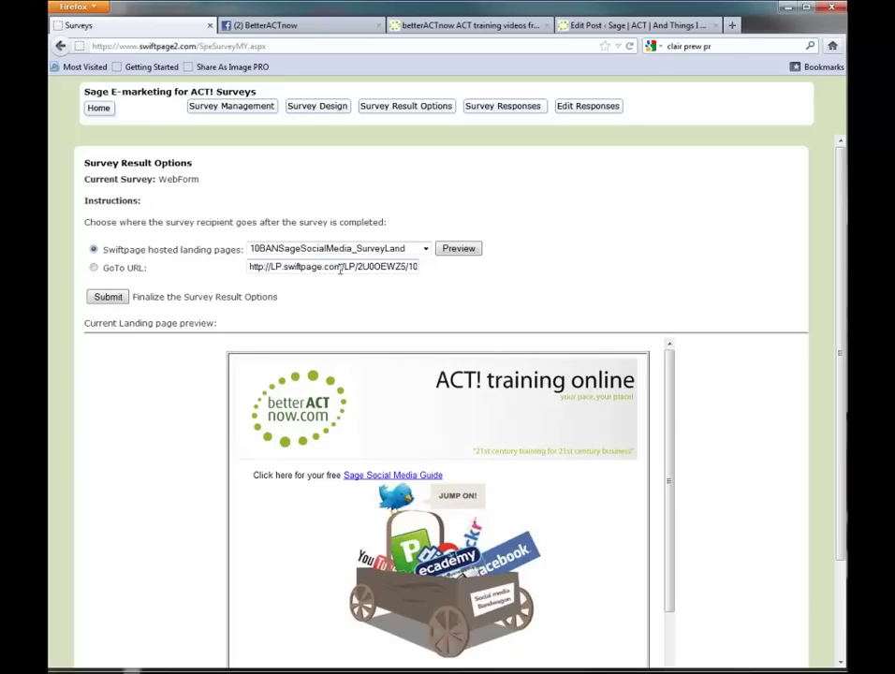
# Set the survey's landing page to 12WebFormThanks_SurveyLand, preview it and finalize the survey result options
pyautogui.click(425, 249)
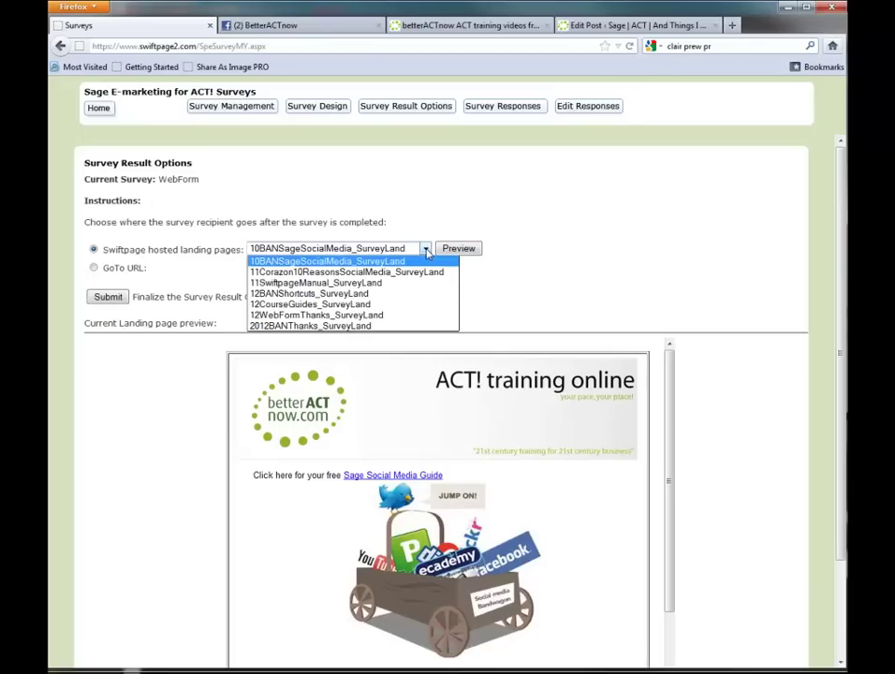
pyautogui.click(290, 315)
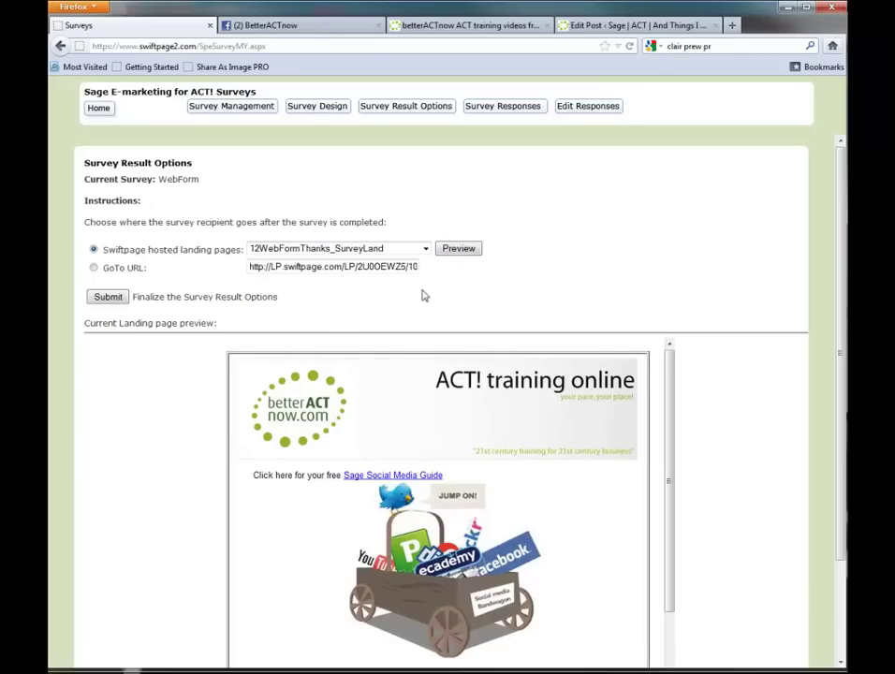
pyautogui.click(459, 250)
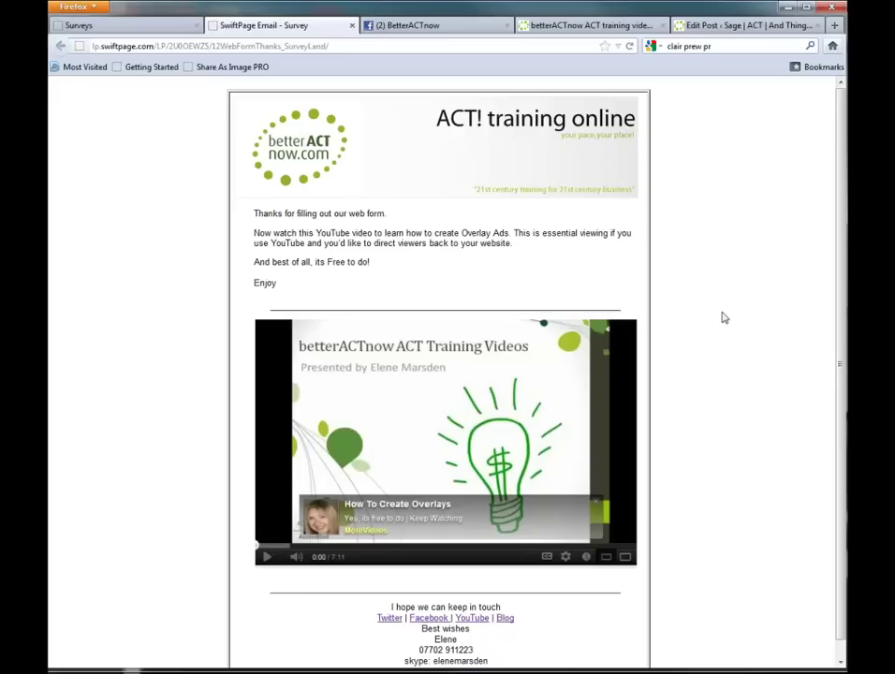
pyautogui.click(160, 28)
pyautogui.click(106, 297)
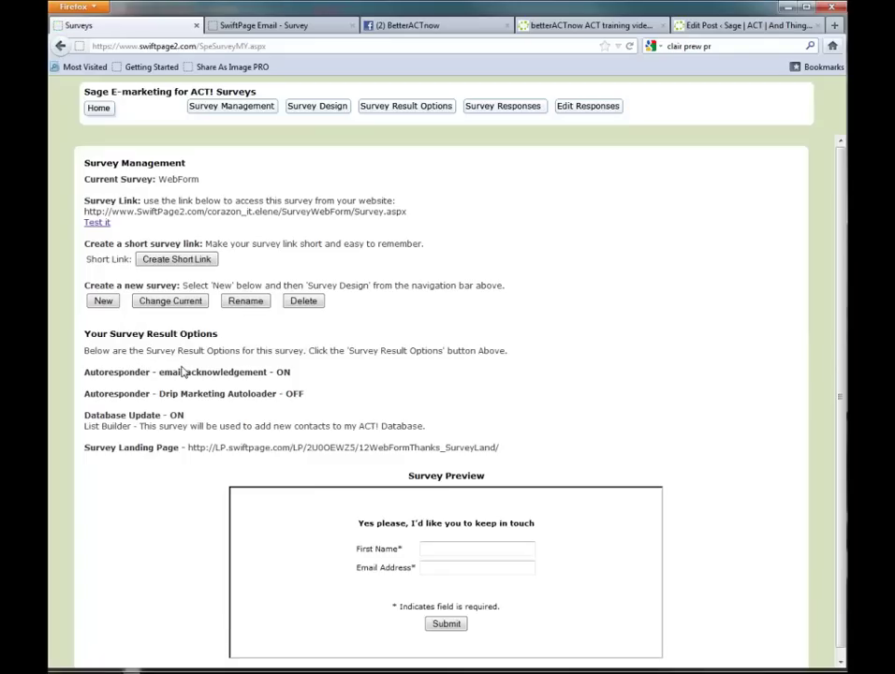
# Open the survey's test page and copy the code from the opening to the closing form tag out of its page source
pyautogui.click(92, 226)
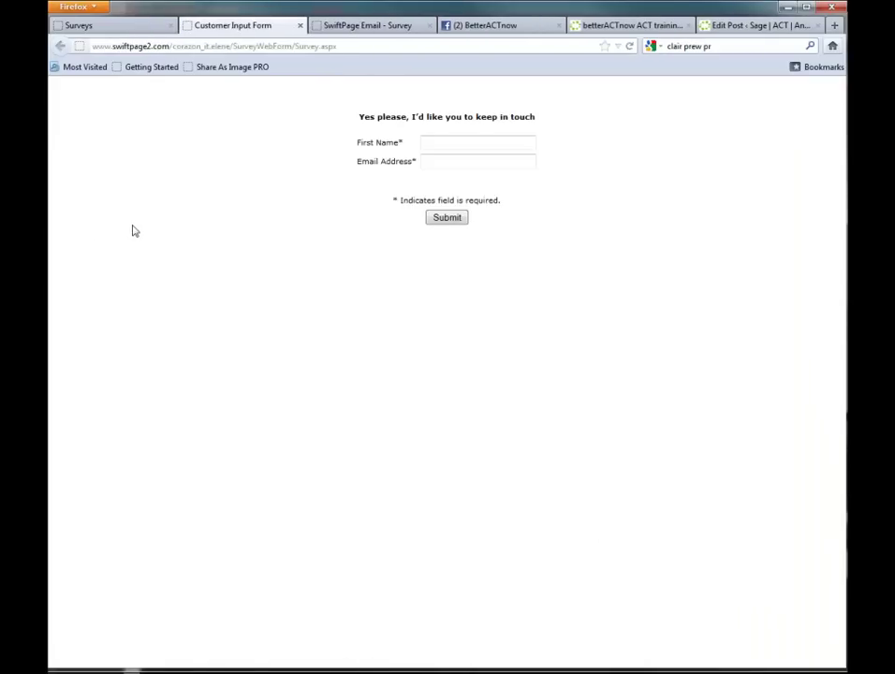
pyautogui.rightClick(193, 177)
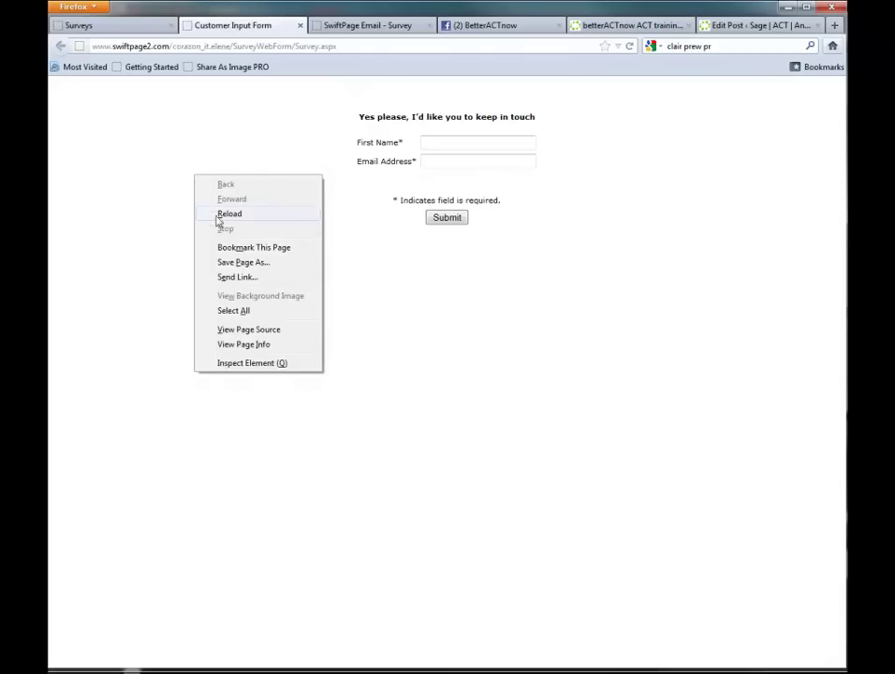
pyautogui.click(258, 331)
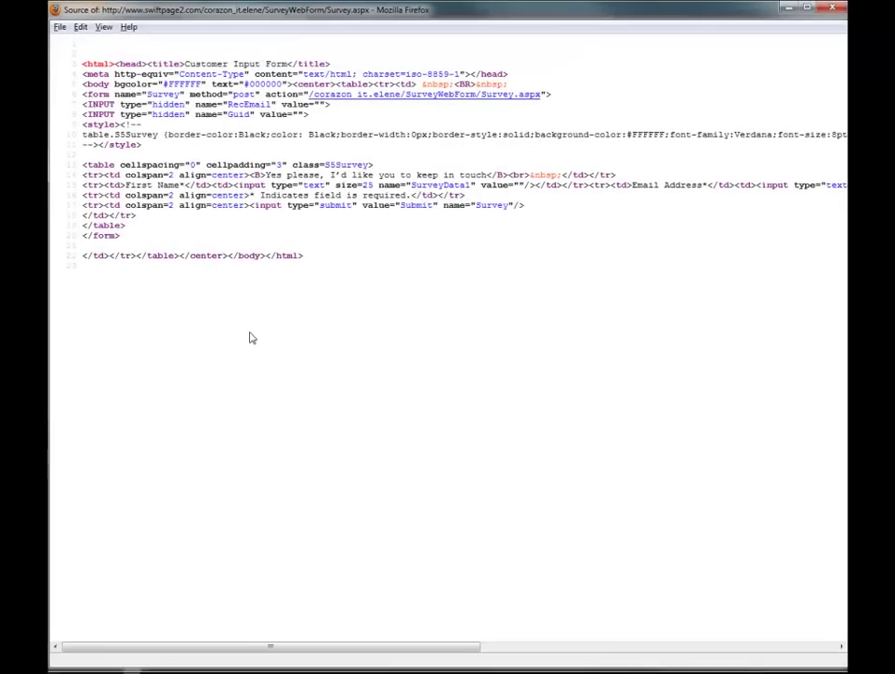
pyautogui.click(77, 95)
pyautogui.moveTo(85, 95); pyautogui.dragTo(142, 239)
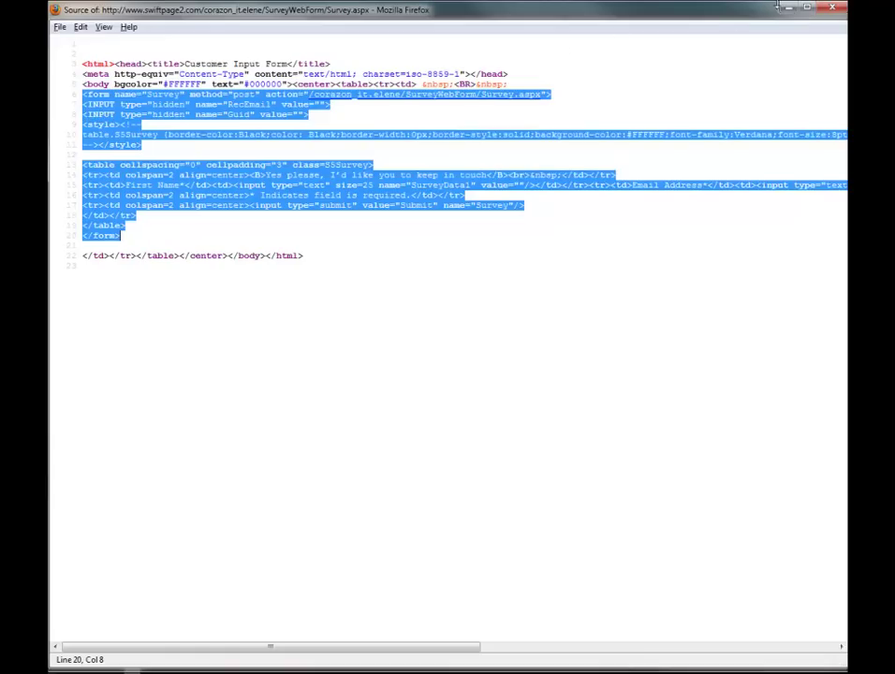
pyautogui.hotkey('ctrl', 'w')
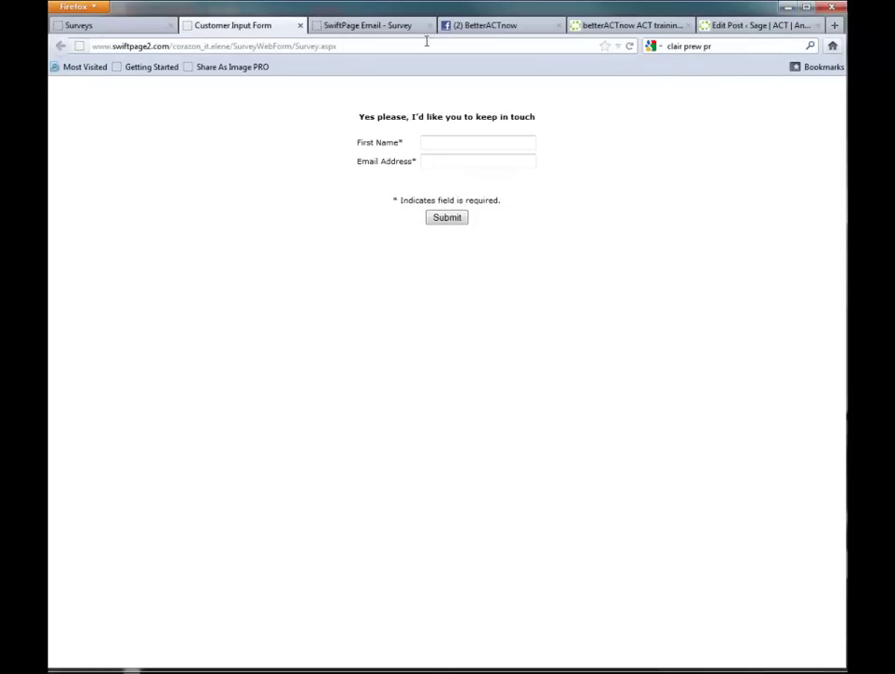
# Paste the copied form code below the Embedded Form heading in the HTML of the WordPress post "Grow Your Contact Lists with Web Forms"
pyautogui.click(731, 24)
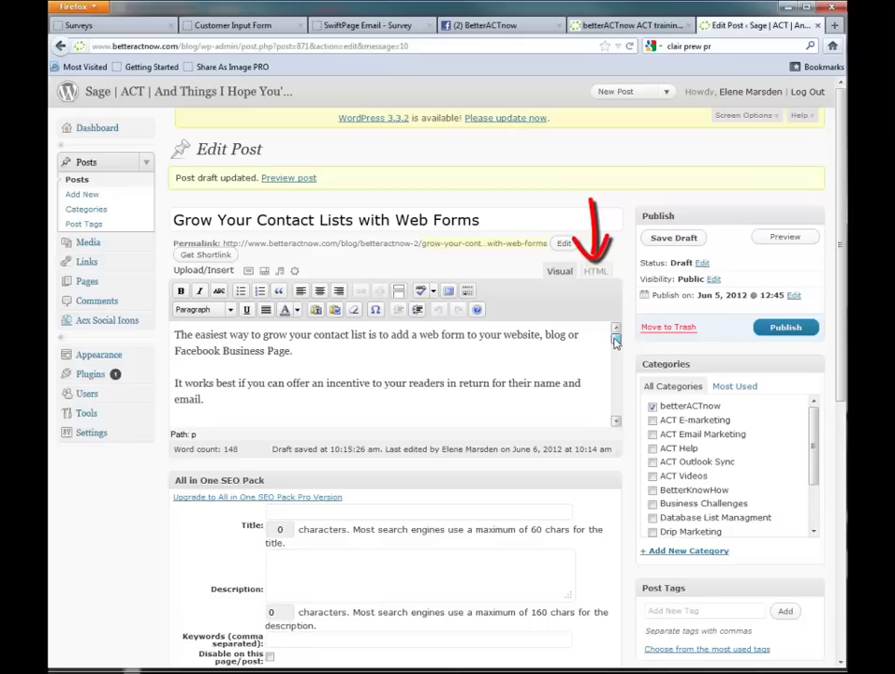
pyautogui.scroll(-3, 616, 418)
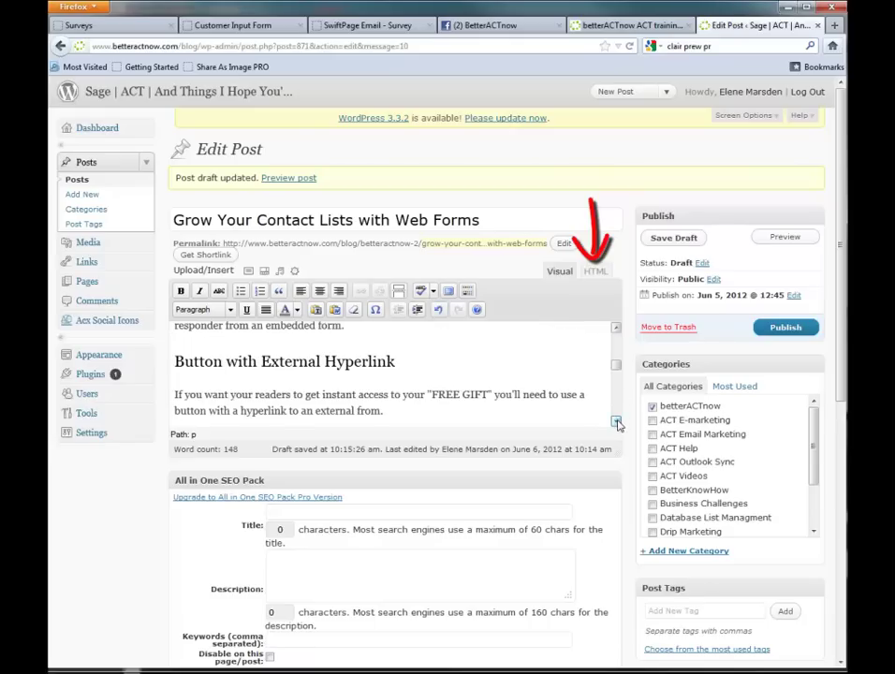
pyautogui.click(616, 329)
pyautogui.click(595, 274)
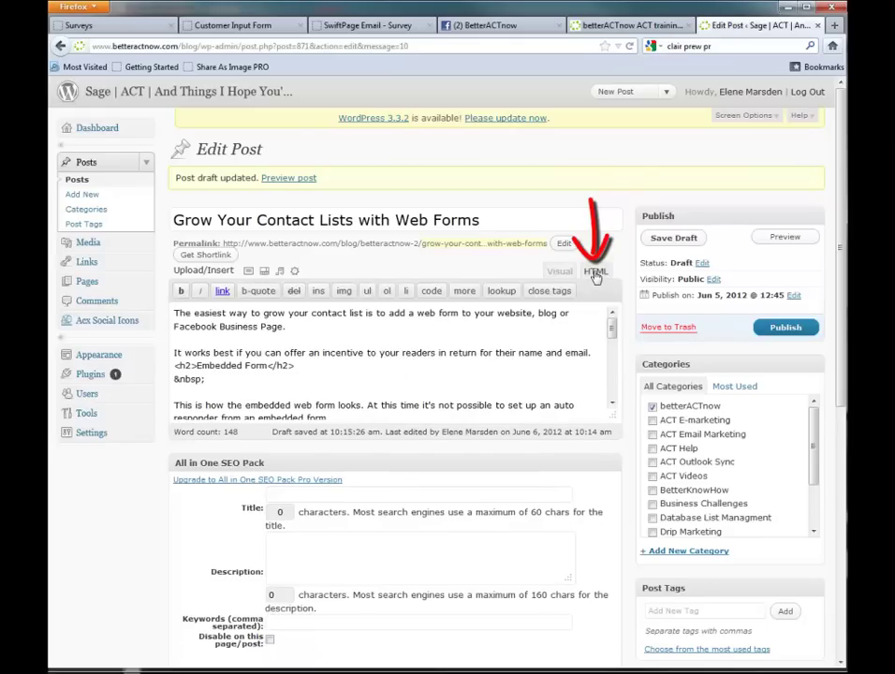
pyautogui.click(299, 364)
pyautogui.press('Return')
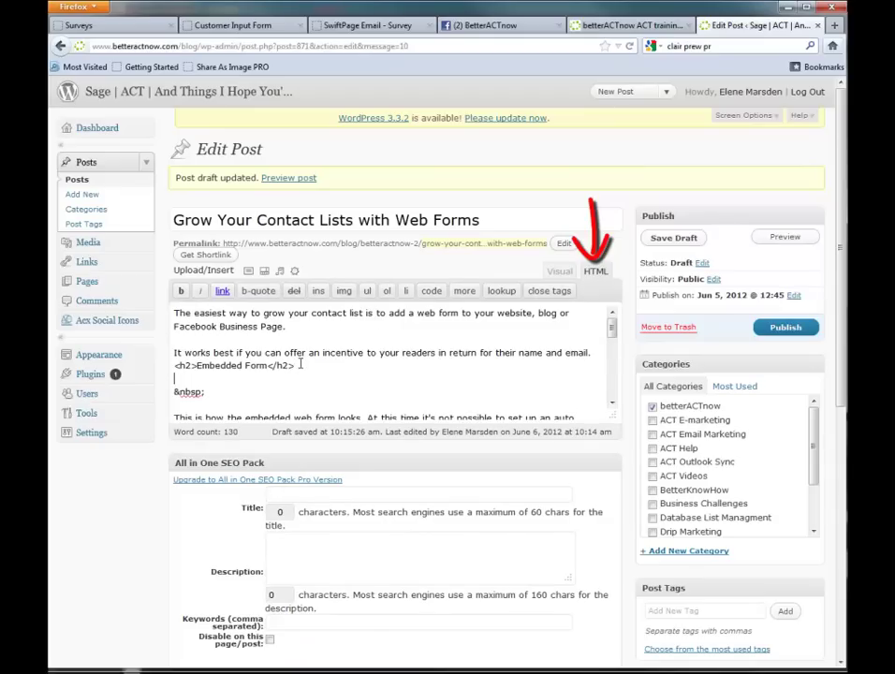
pyautogui.hotkey('ctrl', 'v')
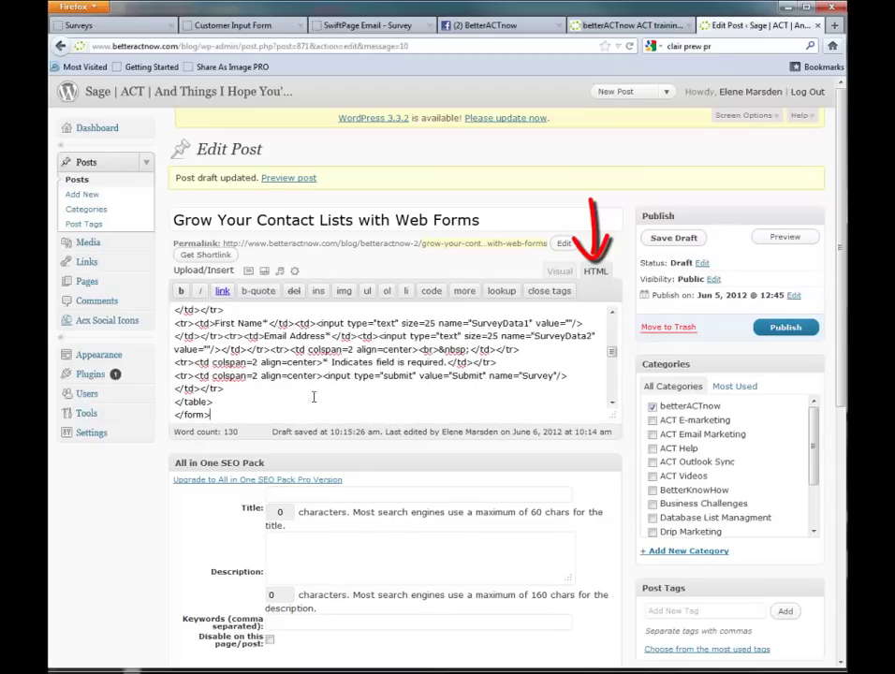
pyautogui.click(612, 313)
pyautogui.scroll(5, 612, 313)
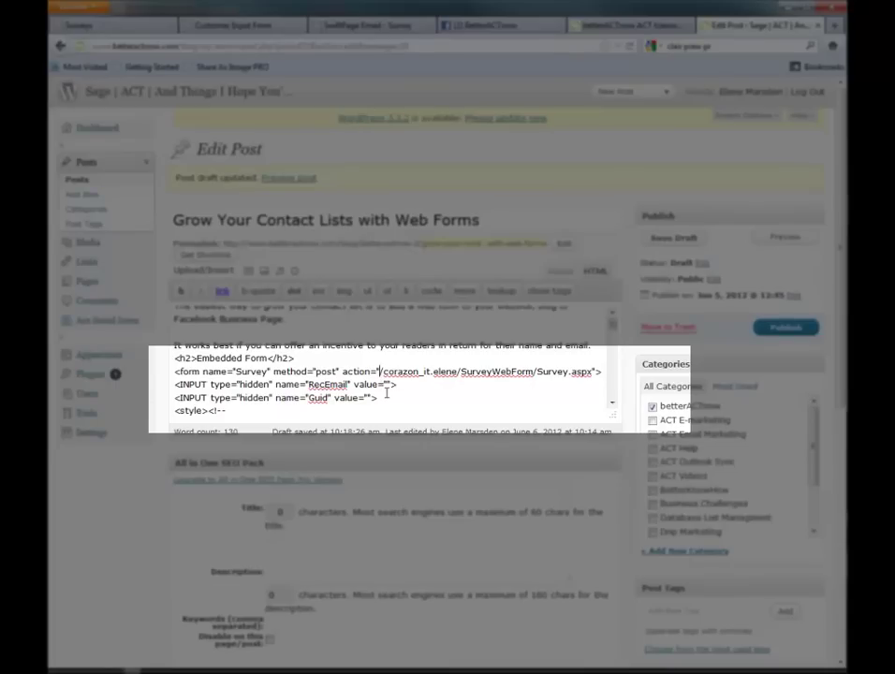
pyautogui.write('HTT')
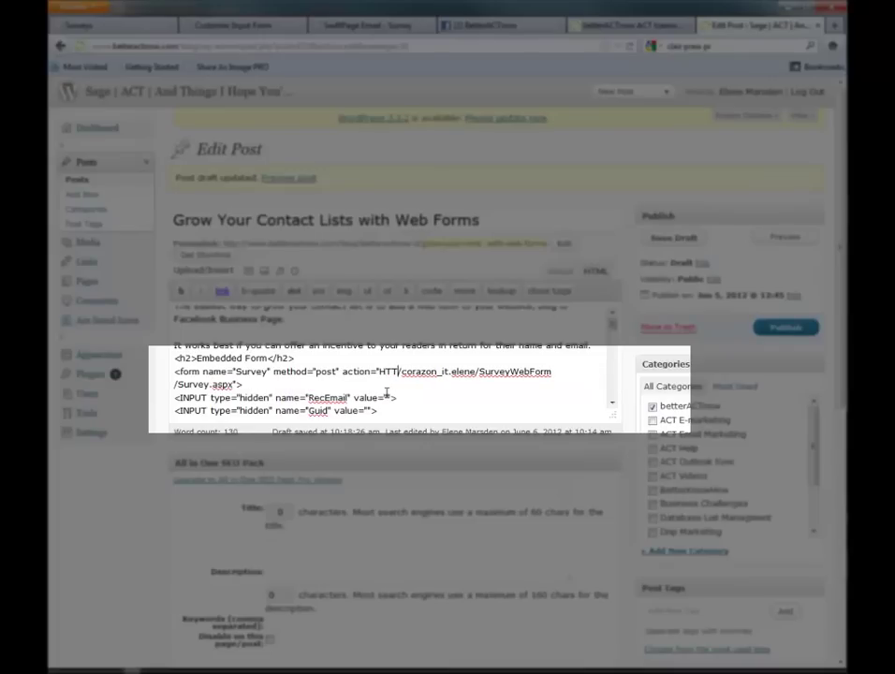
pyautogui.write('P:')
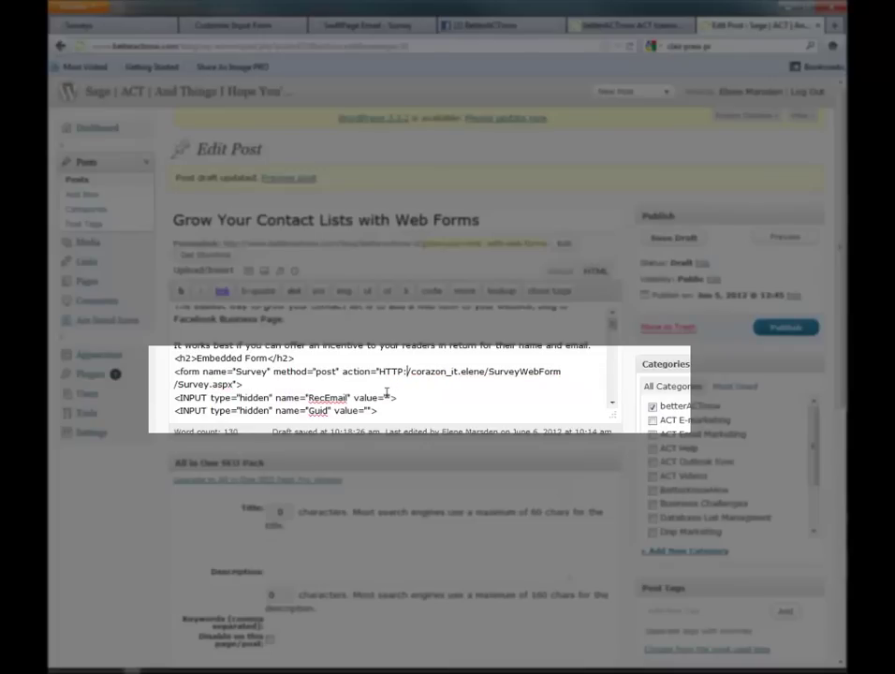
pyautogui.write('//WW')
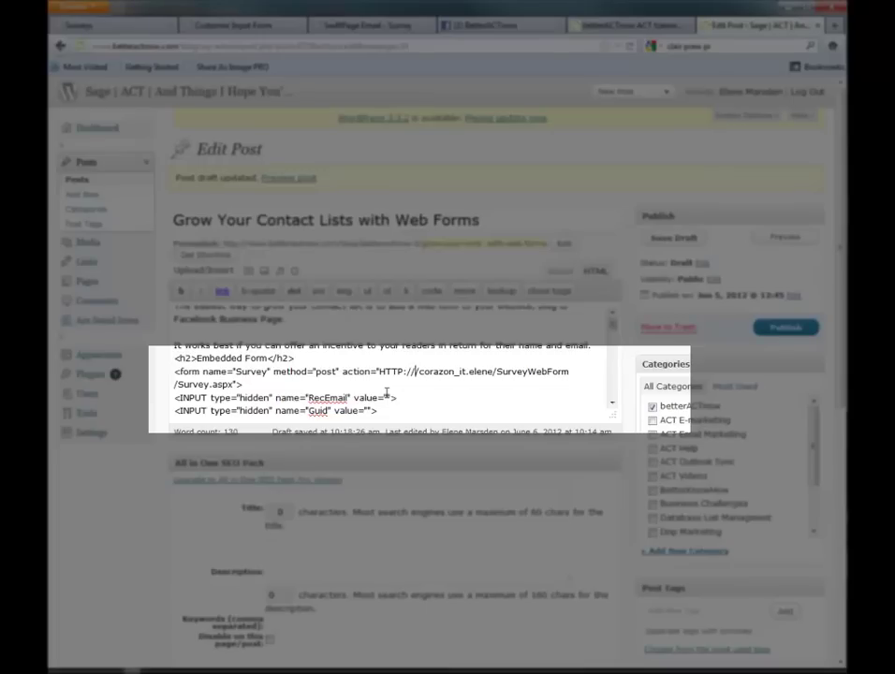
pyautogui.write('W.')
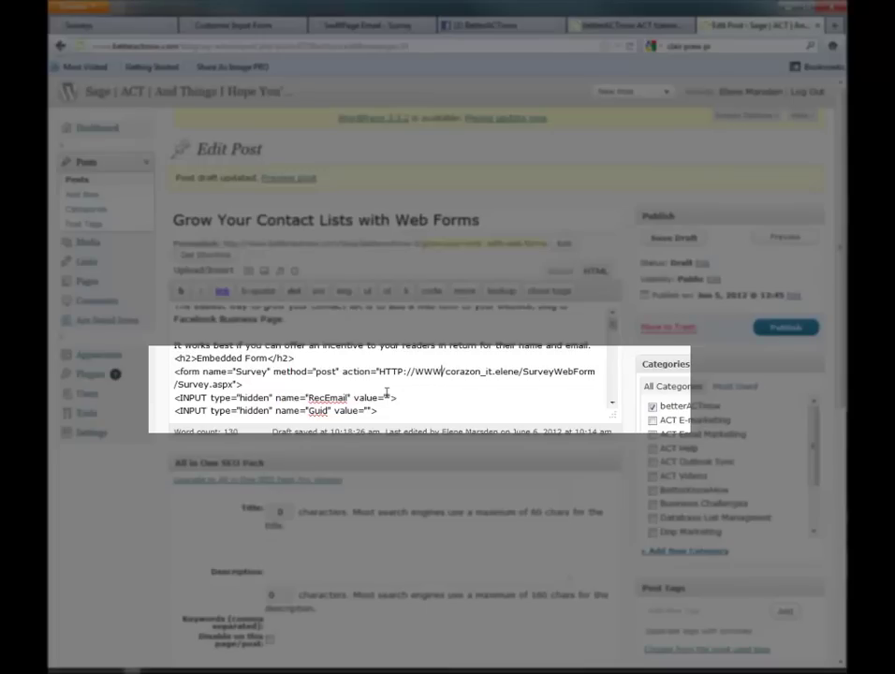
pyautogui.write('SWIFTPA')
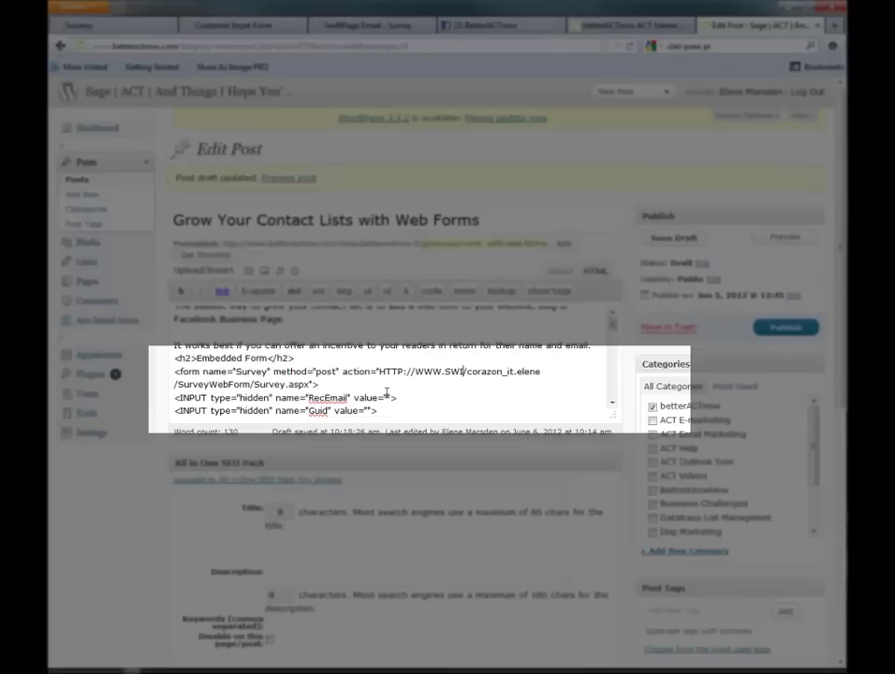
pyautogui.write('GE2.')
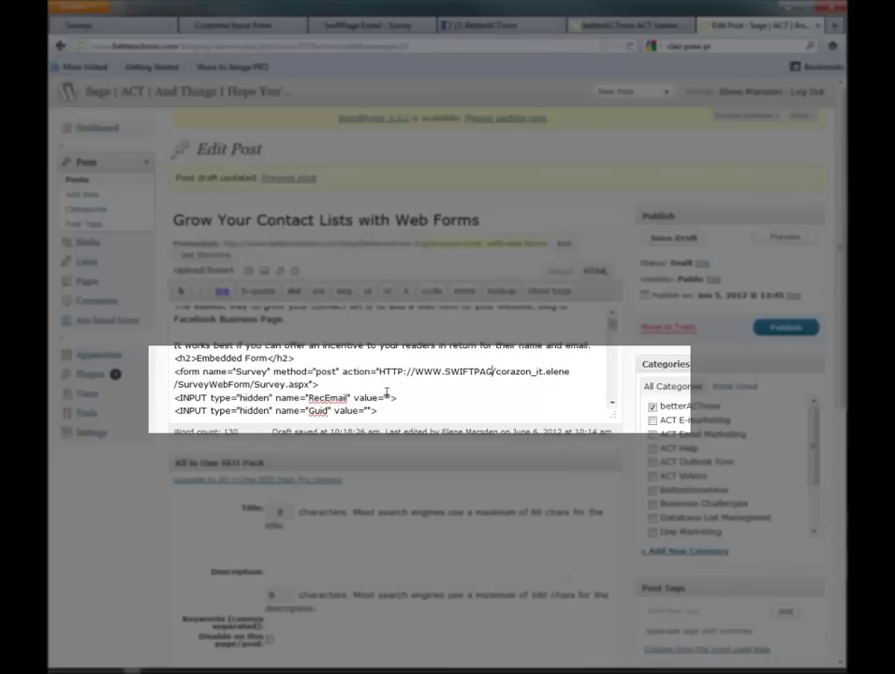
pyautogui.write('COM')
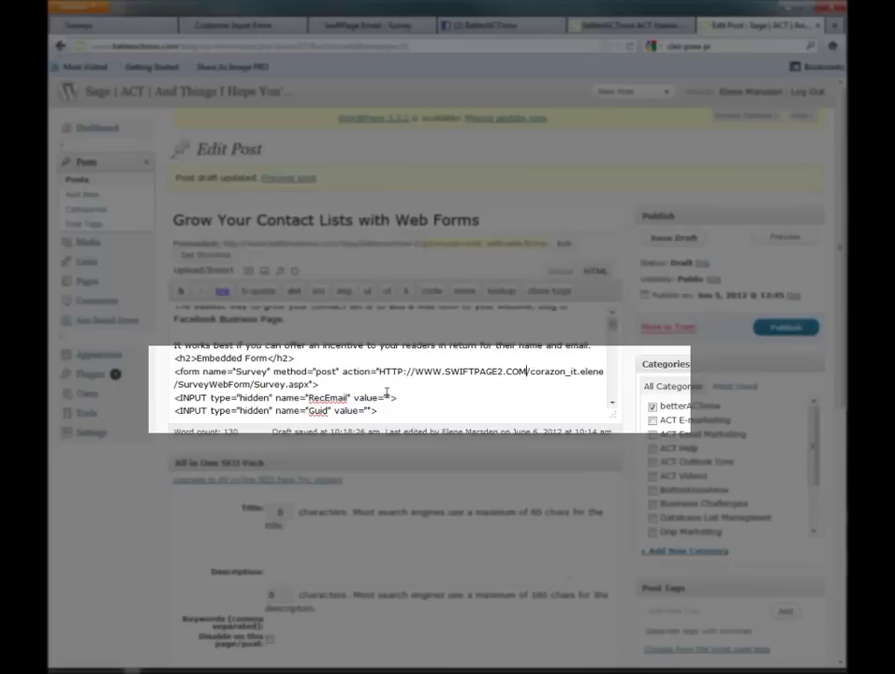
# Save the post draft and preview the post down to its embedded form
pyautogui.click(674, 240)
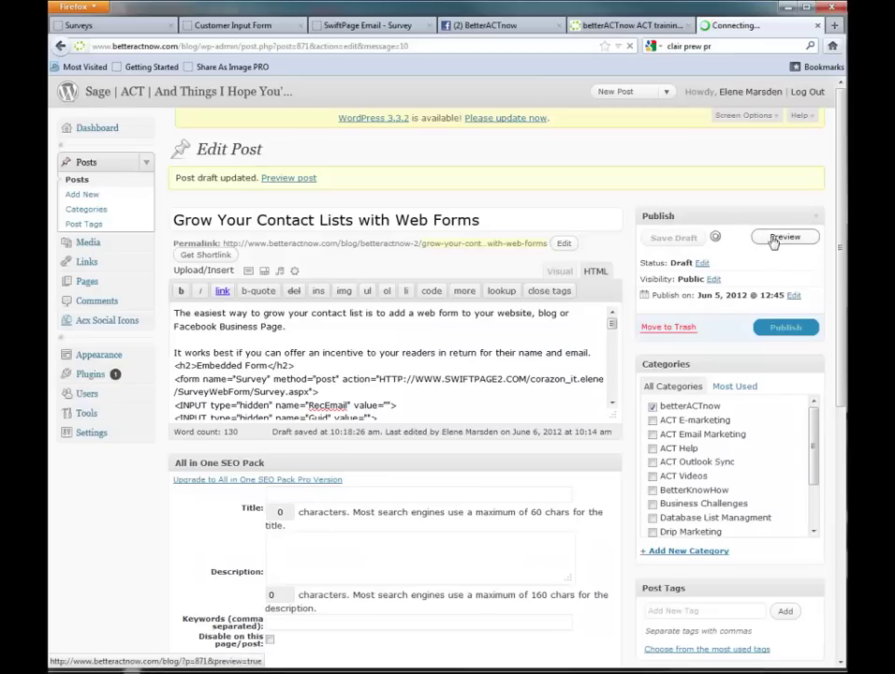
pyautogui.click(775, 241)
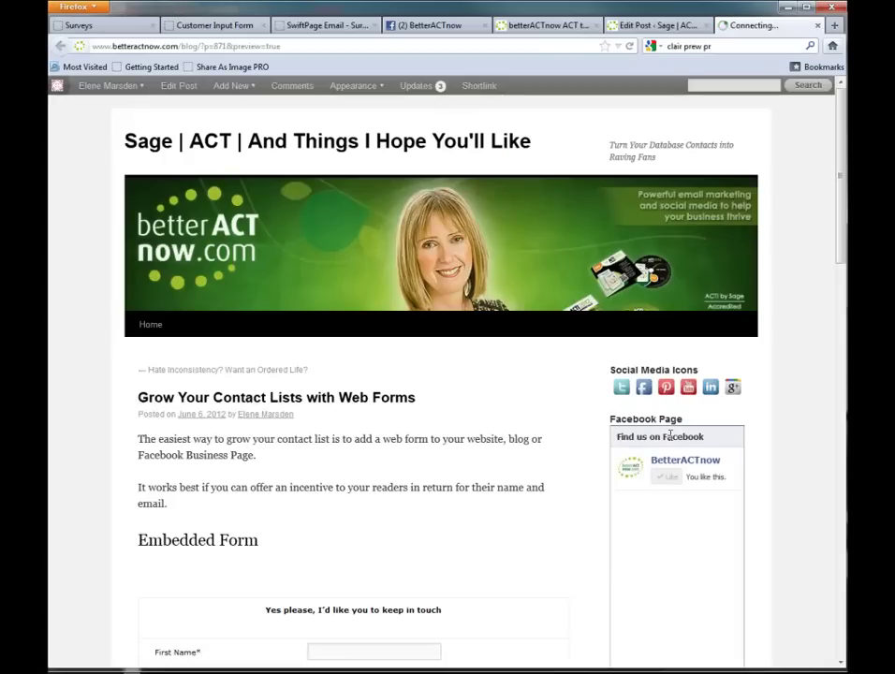
pyautogui.scroll(-4, 809, 589)
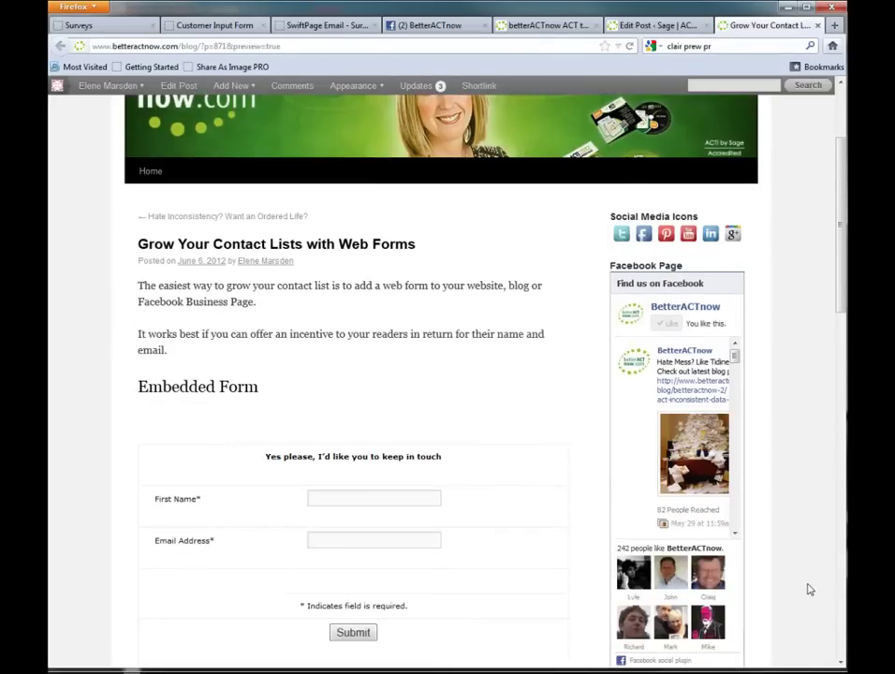
# Fill in the contact's first name and email address in the embedded form and submit it
pyautogui.click(361, 417)
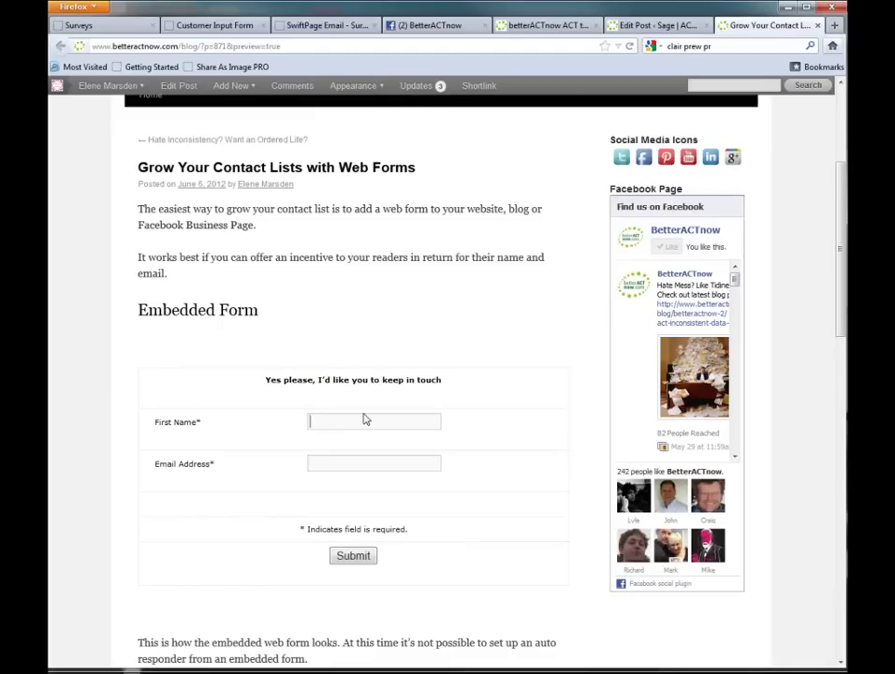
pyautogui.write('E')
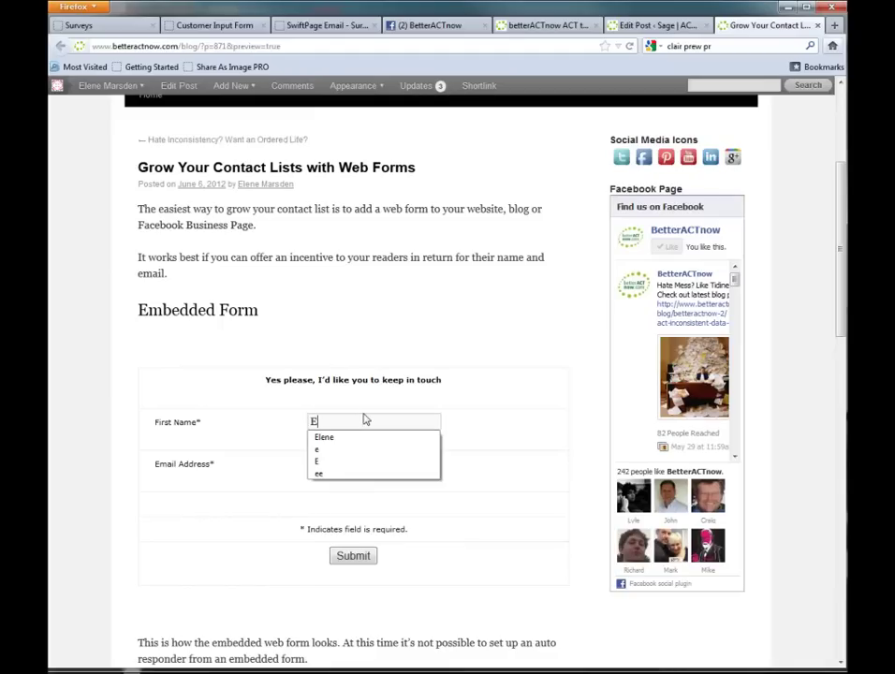
pyautogui.click(324, 437)
pyautogui.click(313, 460)
pyautogui.write('E')
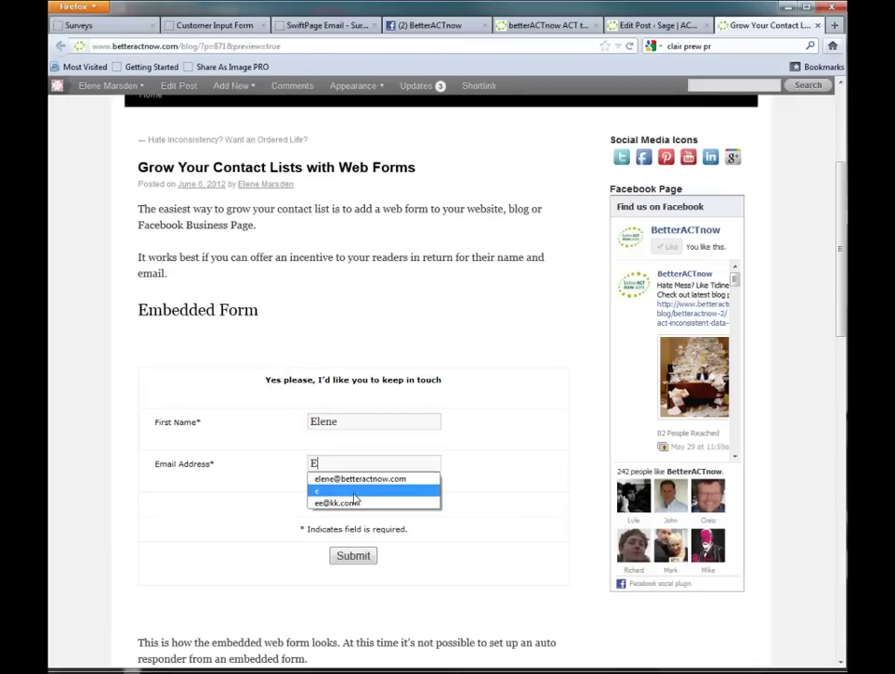
pyautogui.click(353, 483)
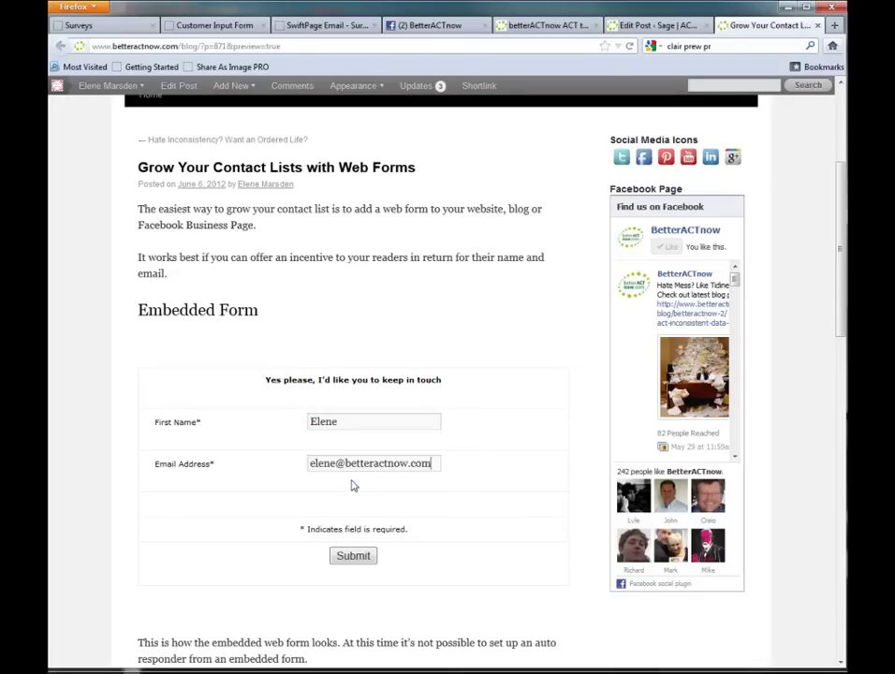
pyautogui.click(354, 558)
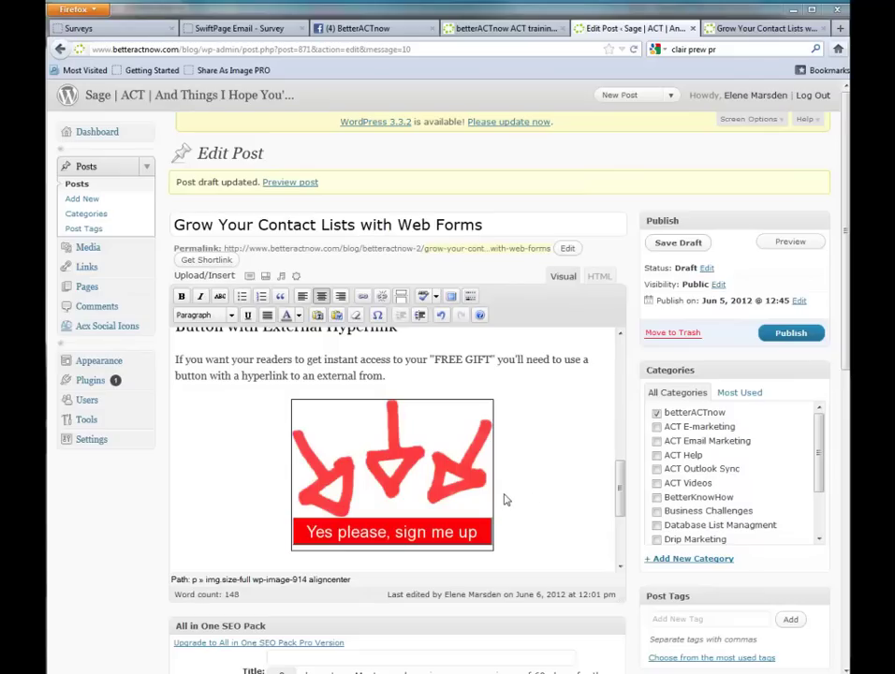
# Switch to the Surveys page and apply WebsiteSurveyBk Simple as the WebForm survey's background page
pyautogui.click(125, 30)
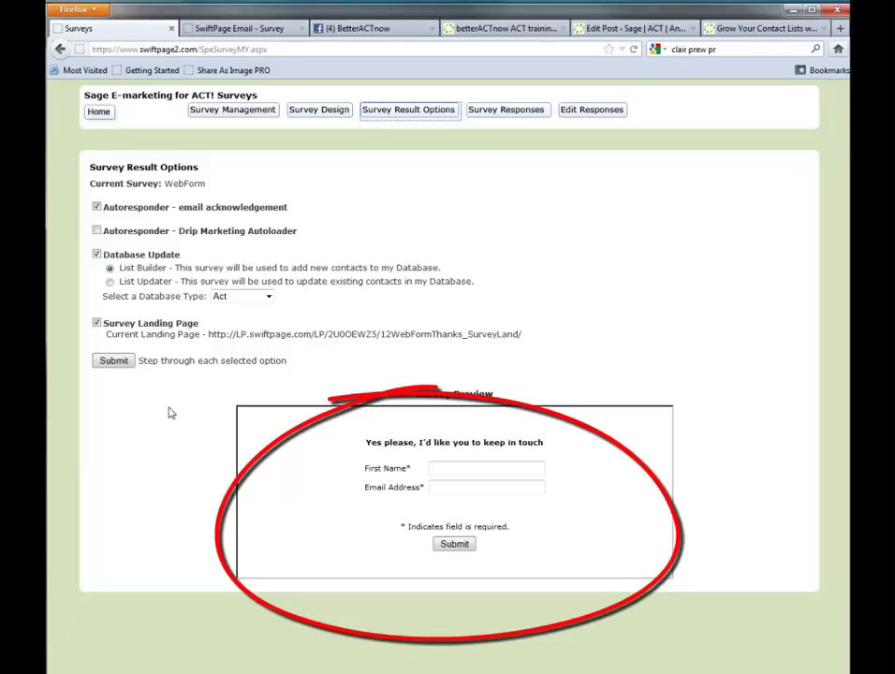
pyautogui.click(318, 110)
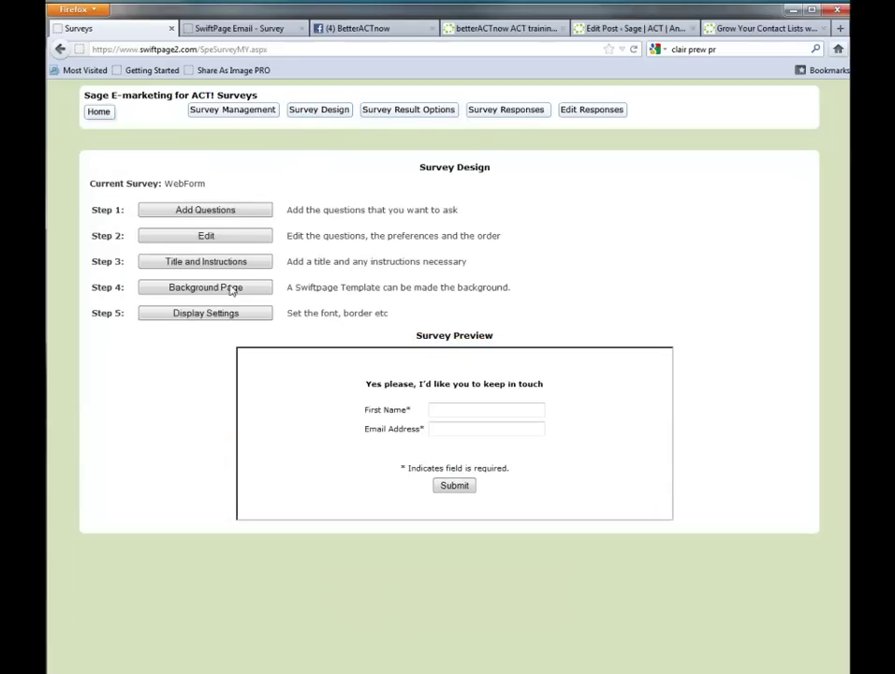
pyautogui.click(229, 290)
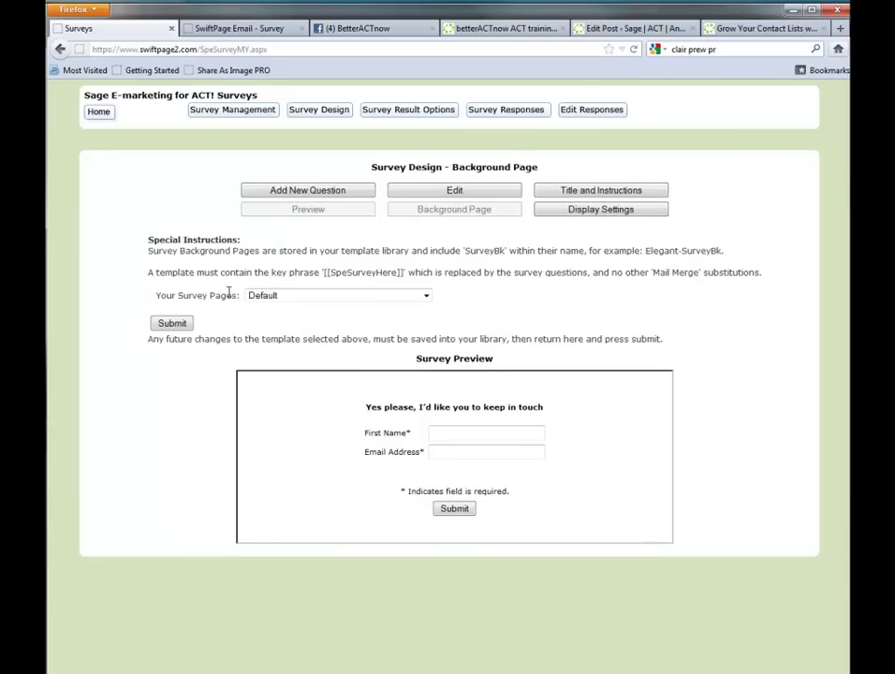
pyautogui.click(426, 296)
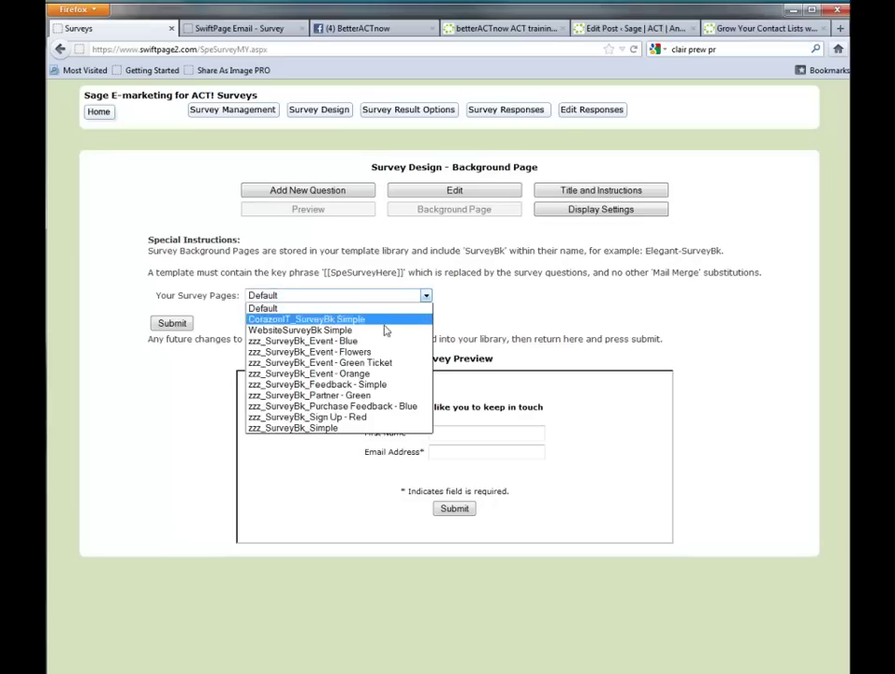
pyautogui.click(336, 334)
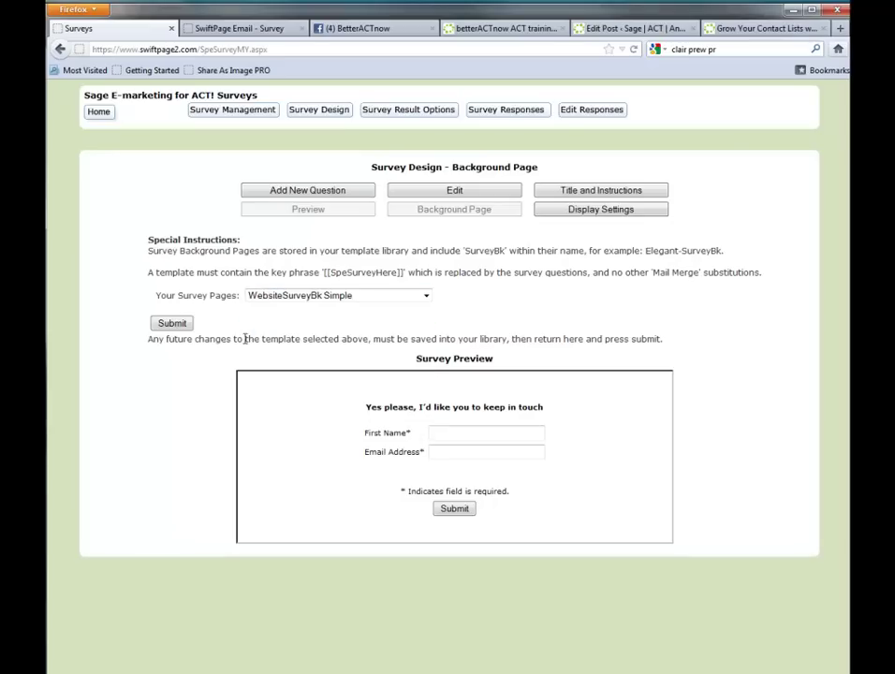
pyautogui.click(173, 327)
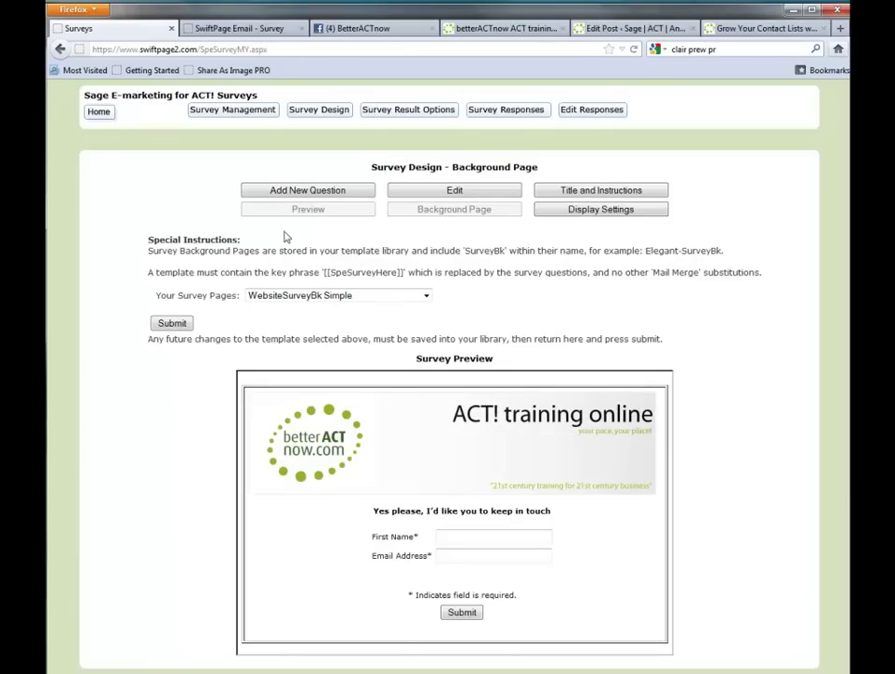
# Step through the WebForm survey's result options, choose 12WebFormThanks_SurveyLand as the hosted landing page and finalize the options
pyautogui.click(384, 113)
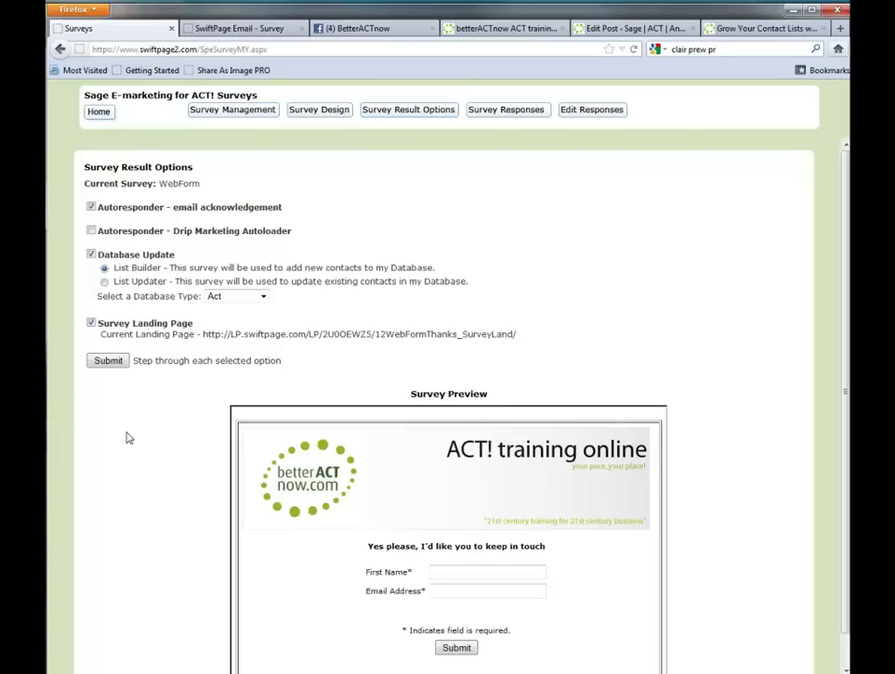
pyautogui.click(110, 364)
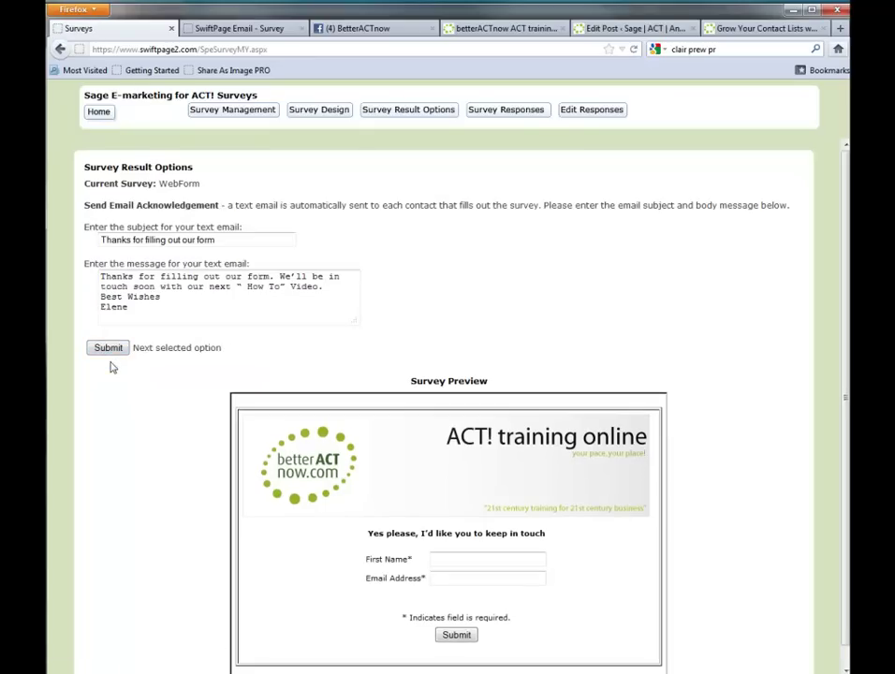
pyautogui.click(108, 348)
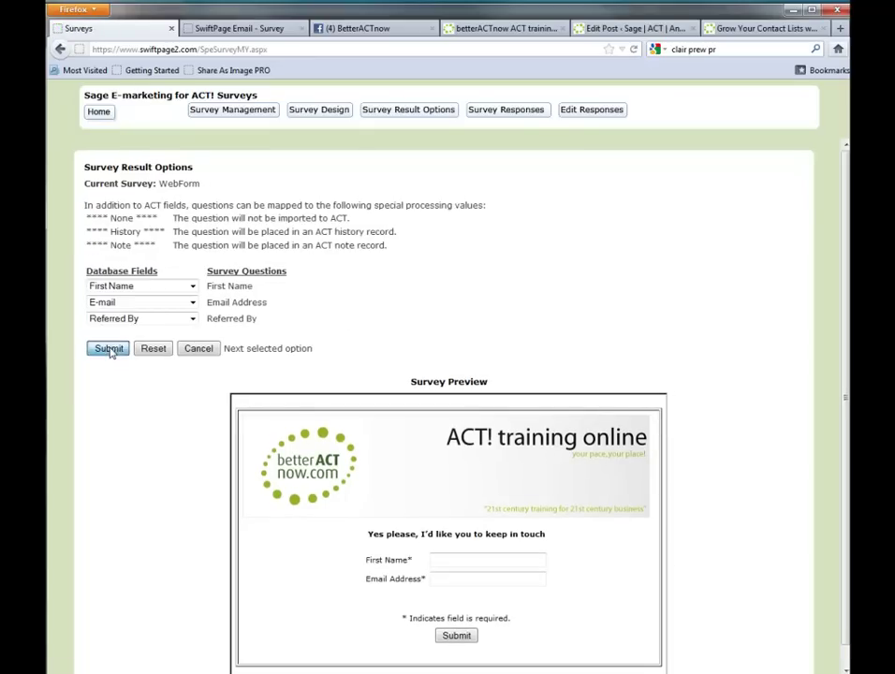
pyautogui.click(109, 349)
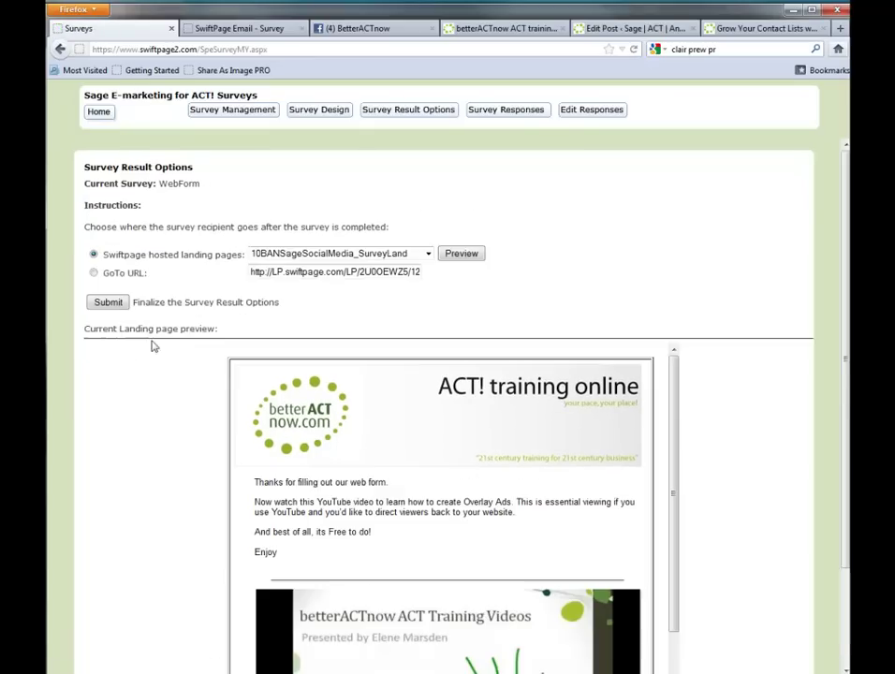
pyautogui.click(427, 255)
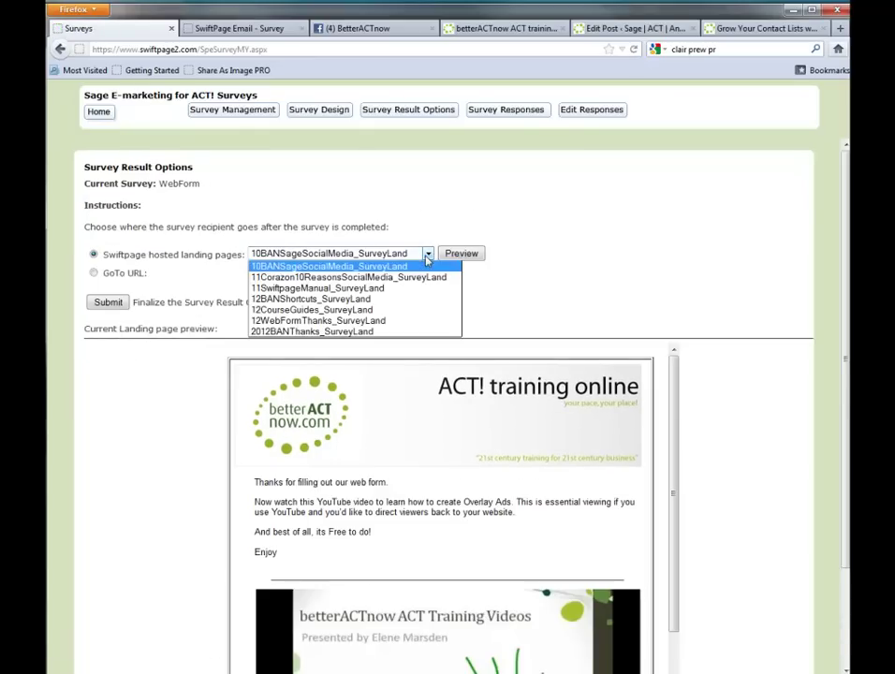
pyautogui.click(343, 323)
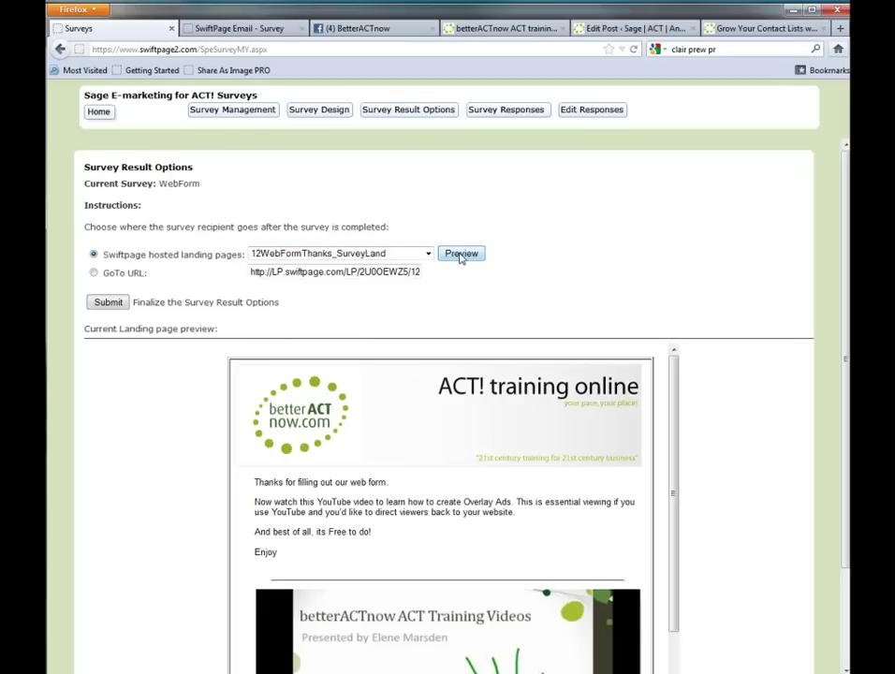
pyautogui.click(109, 305)
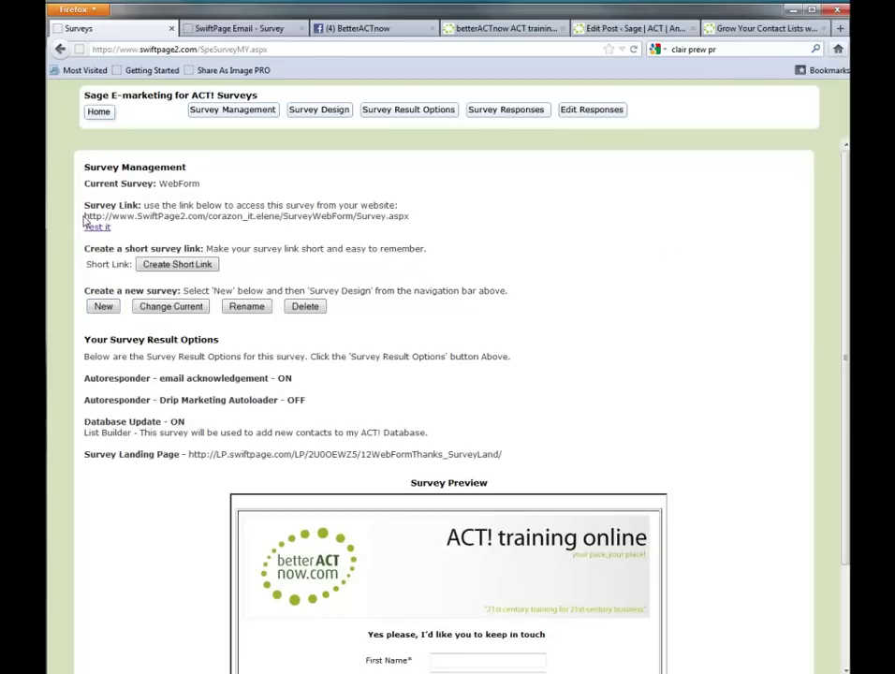
# Copy the WebForm survey link and add it as the hyperlink of the "Yes please, sign me up" image in the WordPress post
pyautogui.moveTo(83, 217); pyautogui.dragTo(413, 225)
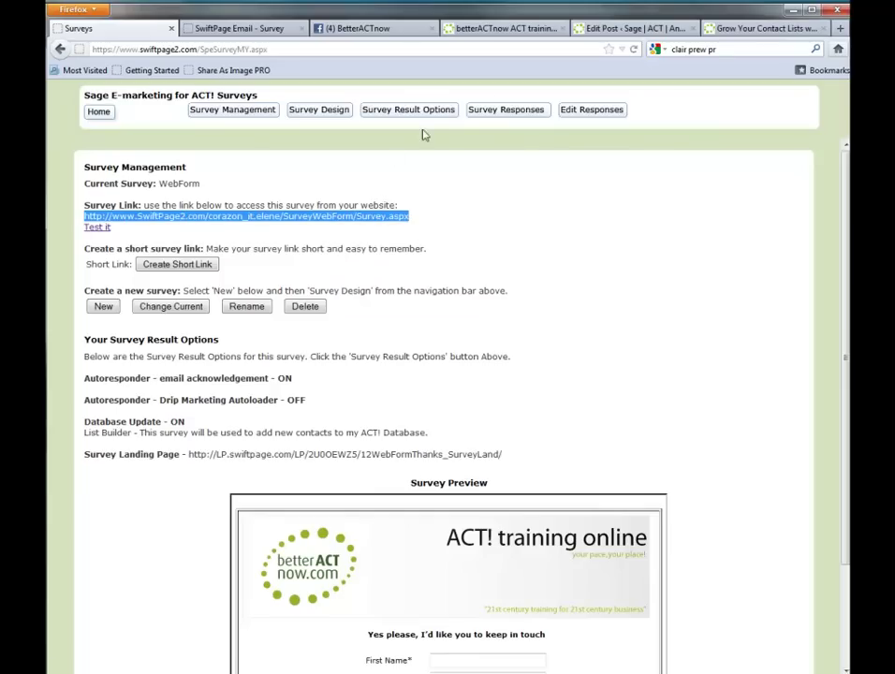
pyautogui.click(610, 31)
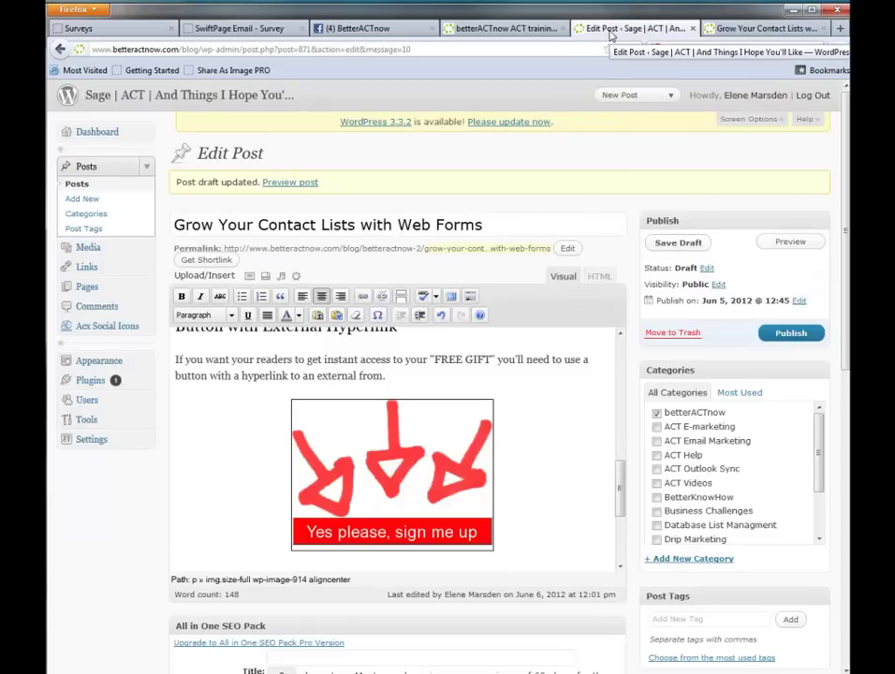
pyautogui.click(401, 444)
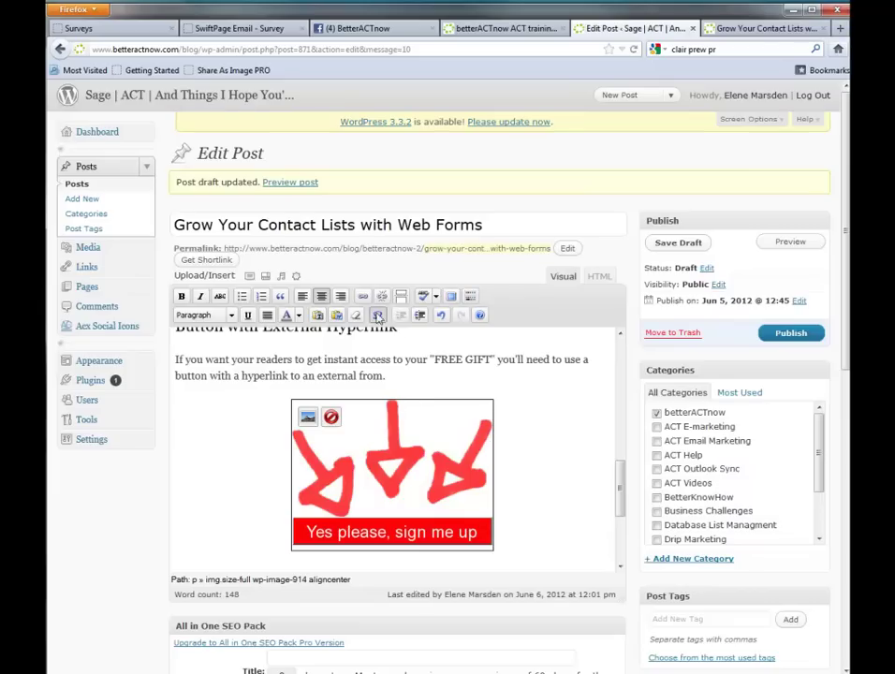
pyautogui.click(362, 296)
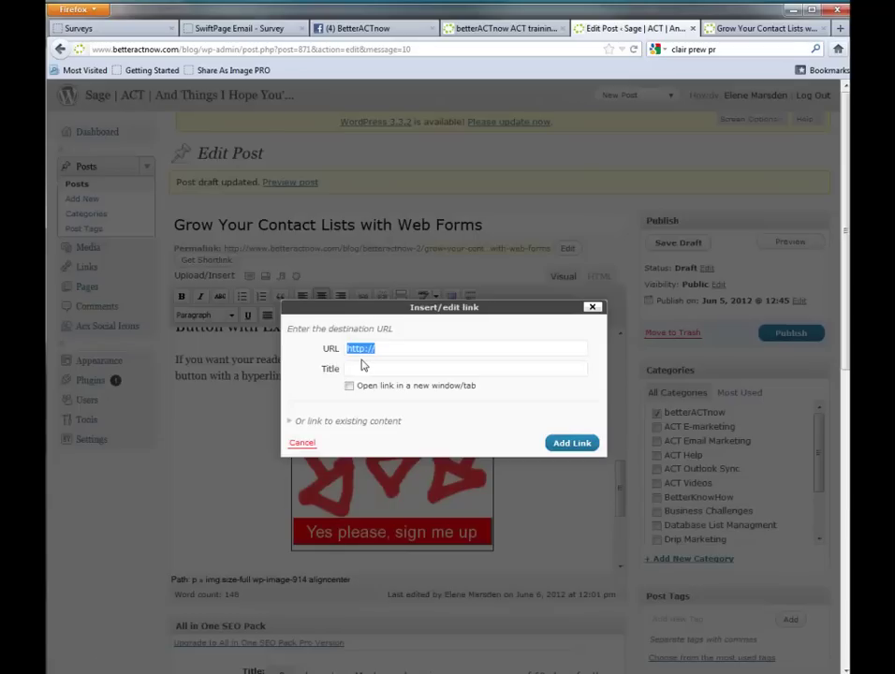
pyautogui.hotkey('ctrl', 'v')
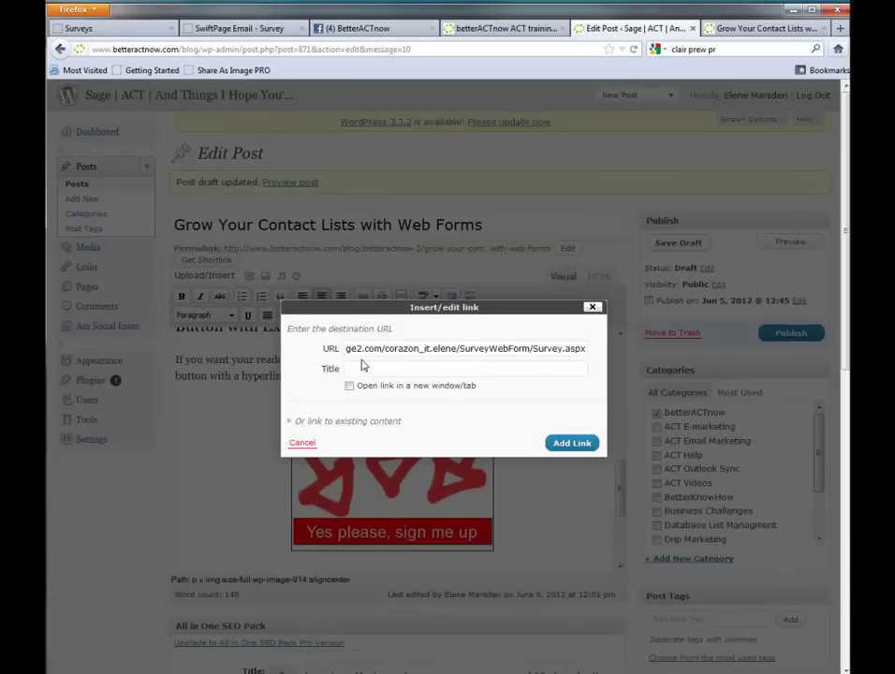
pyautogui.click(366, 368)
pyautogui.click(570, 443)
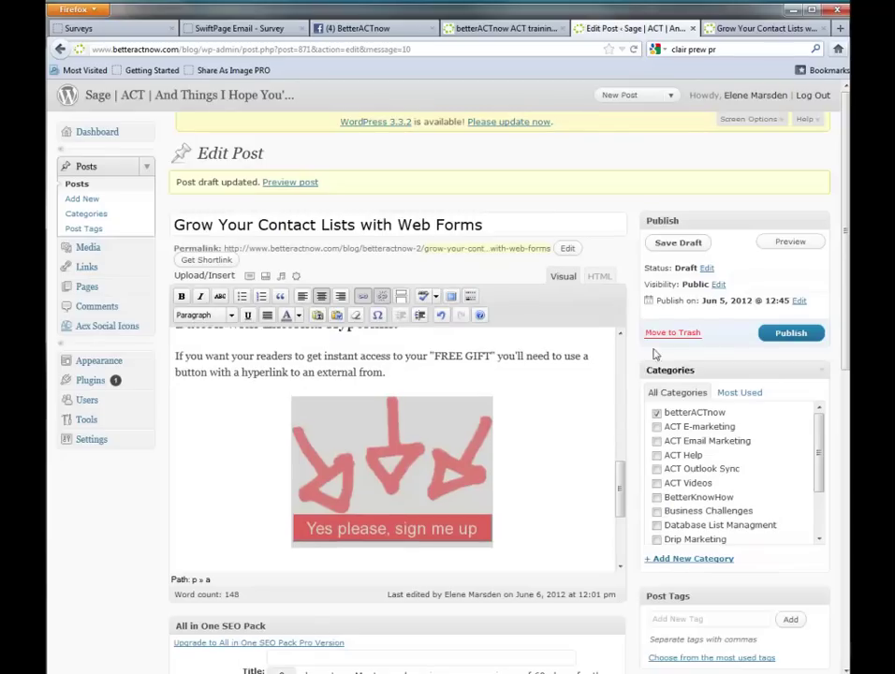
# Save the post draft, preview the post and open the external form through the "Yes please, sign me up" button
pyautogui.click(678, 245)
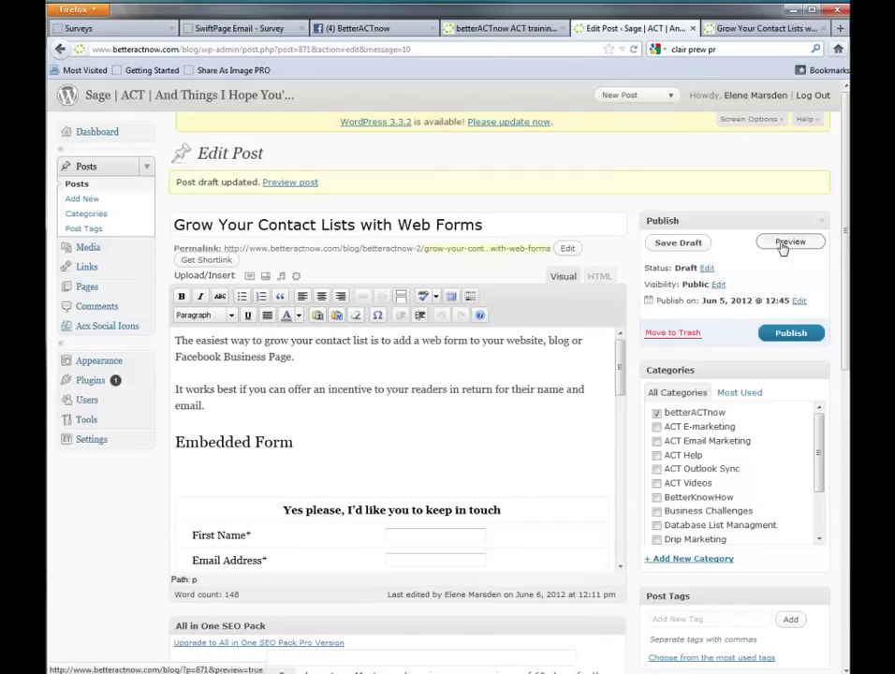
pyautogui.click(782, 245)
pyautogui.click(722, 30)
pyautogui.scroll(-3, 794, 587)
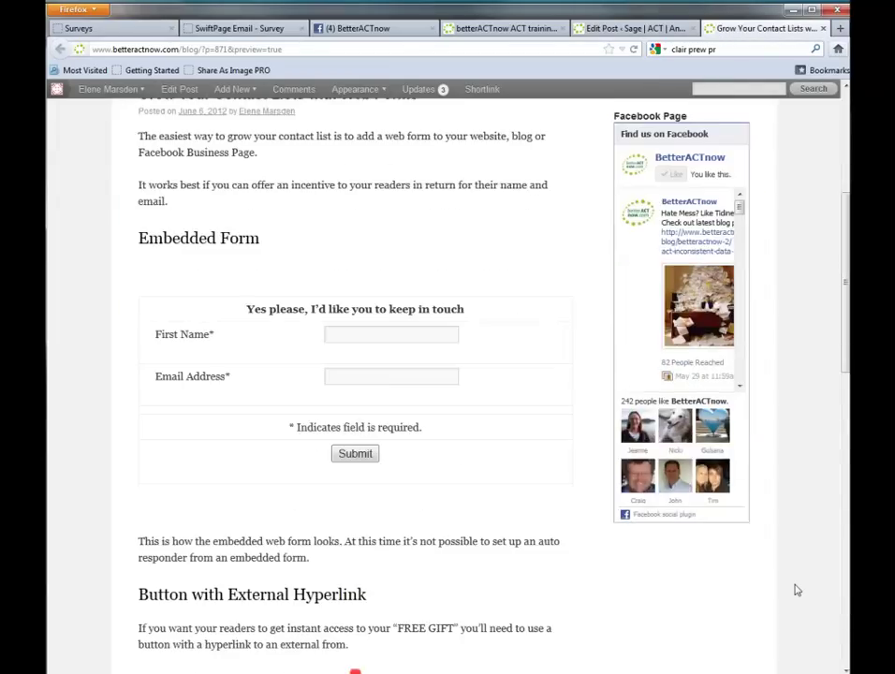
pyautogui.scroll(-3, 791, 590)
pyautogui.click(356, 526)
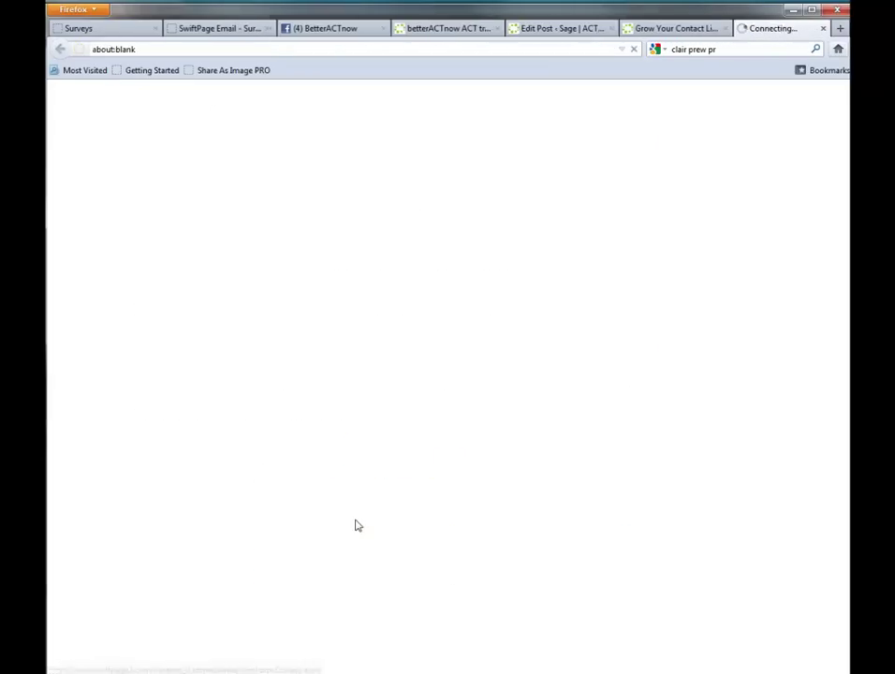
# Fill in the contact's first name and email address in the external survey form and submit it
pyautogui.click(459, 245)
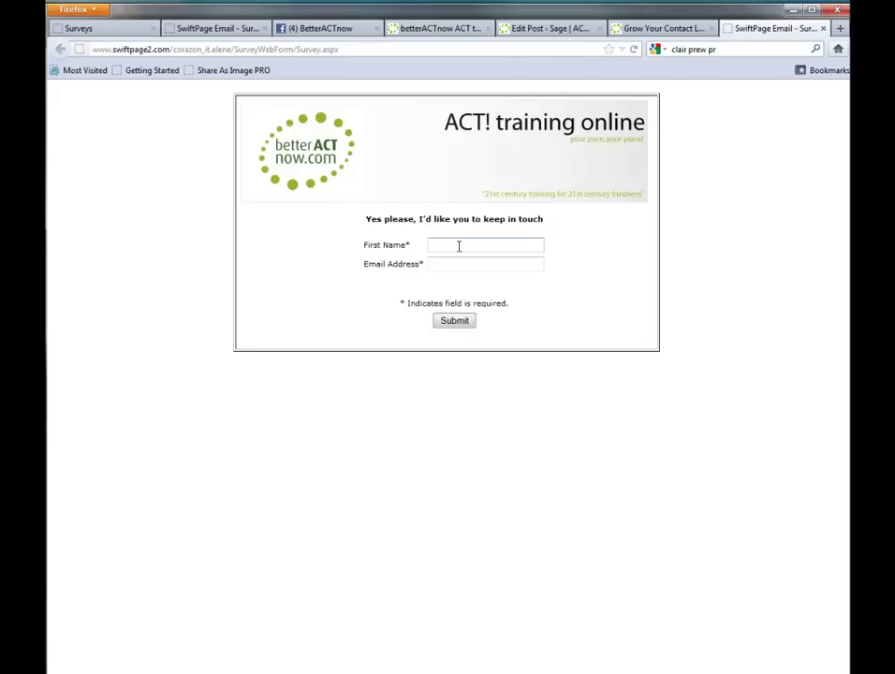
pyautogui.write('e')
pyautogui.press('Down')
pyautogui.press('Return')
pyautogui.click(430, 261)
pyautogui.write('e')
pyautogui.click(451, 280)
pyautogui.click(450, 322)
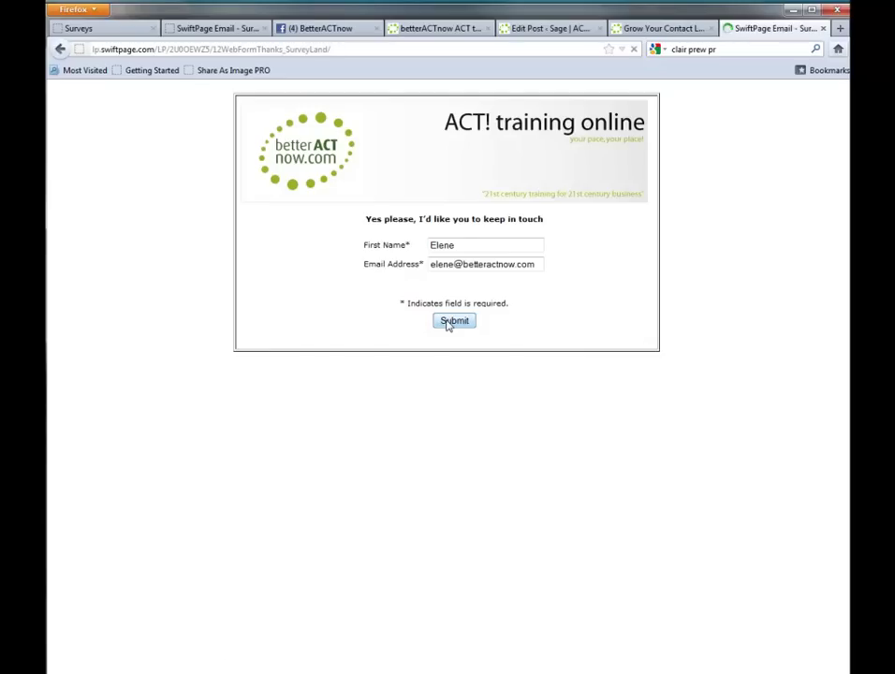